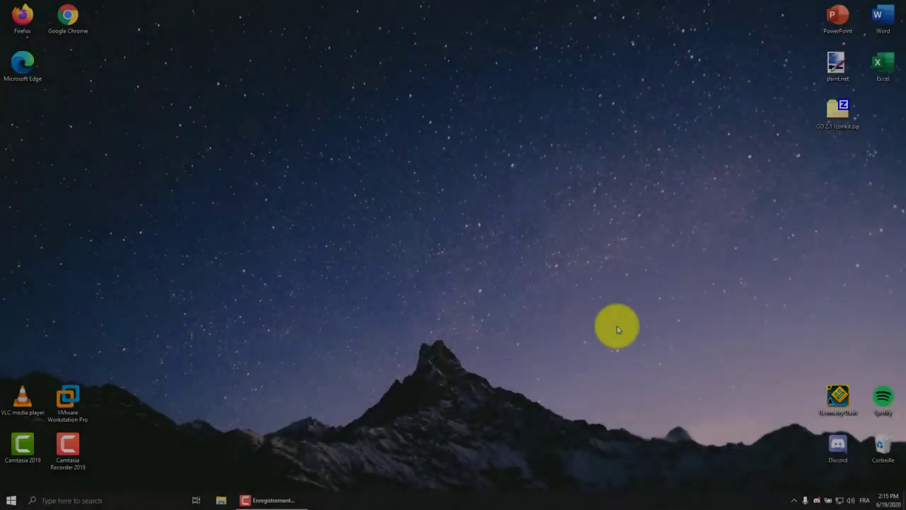
Step: Bring up the Start menu with its installed apps list
key(super)
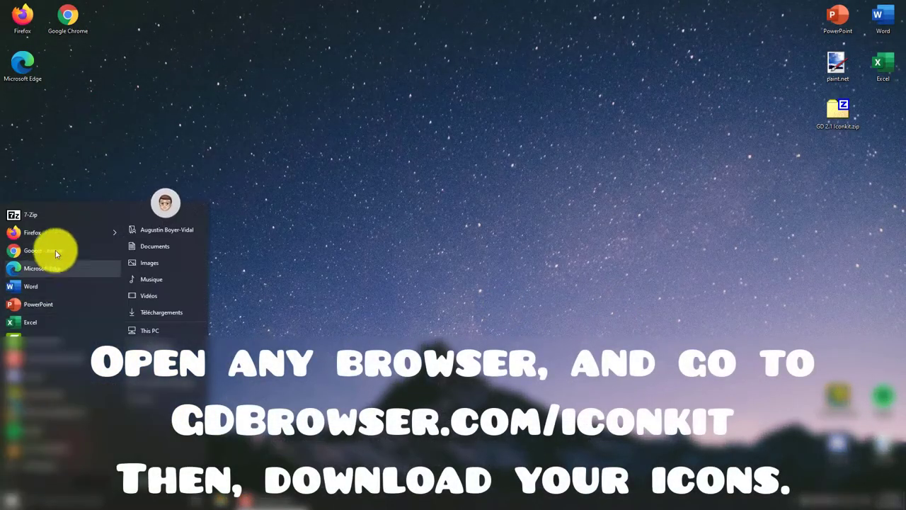
Step: Launch Firefox and load gdbrowser.com/iconkit
click(61, 233)
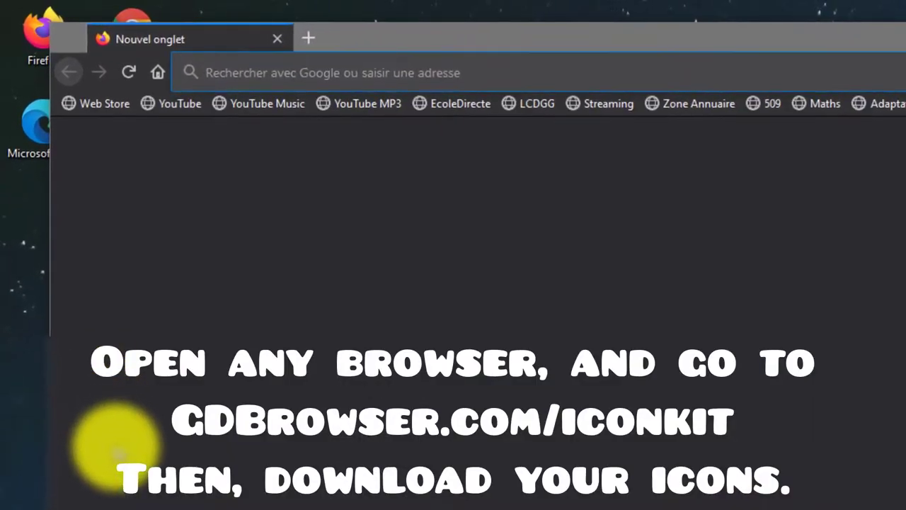
text(gdbrowser.com/)
key(End)
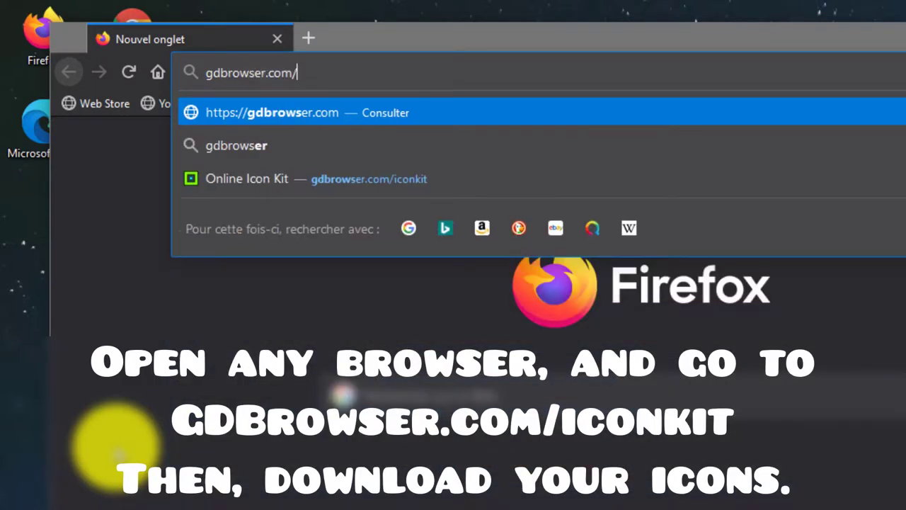
text(iconkit)
key(Return)
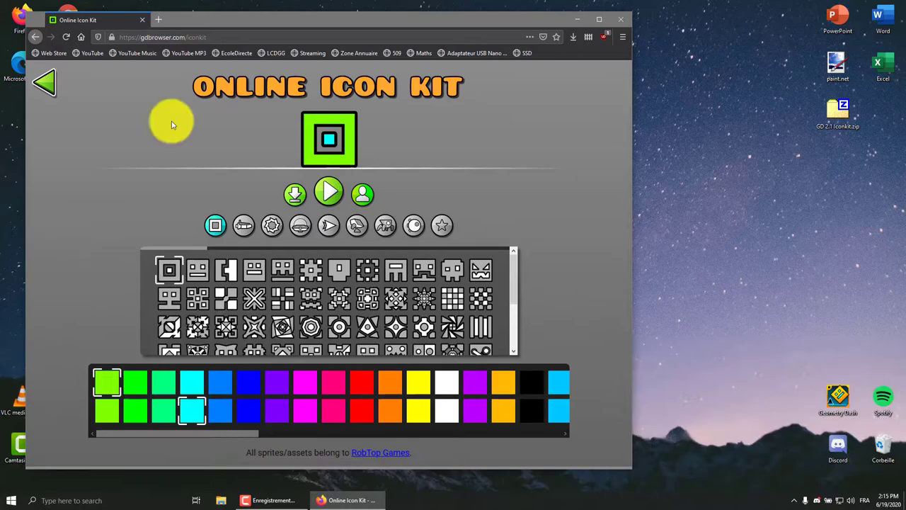
Step: Maximize the browser and colour the cat cube mint green
double_click(256, 19)
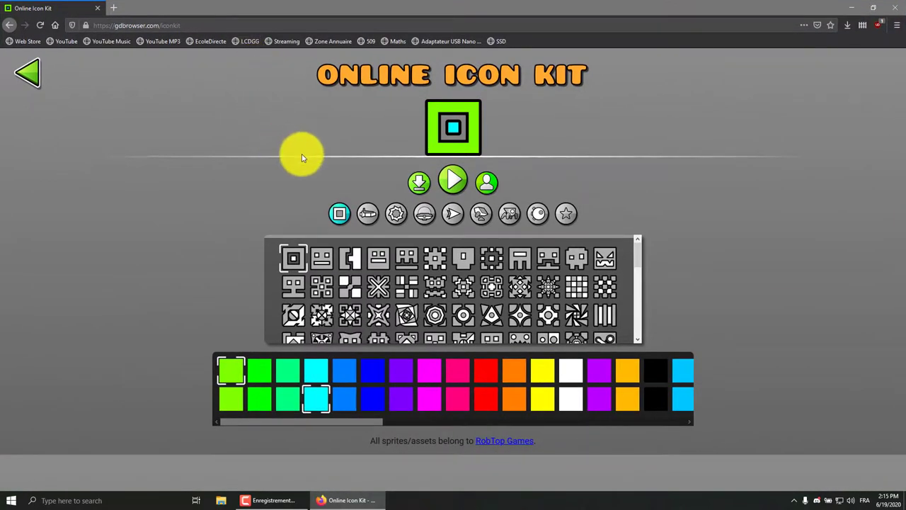
scroll(348, 297, down, 2)
scroll(348, 297, down, 2)
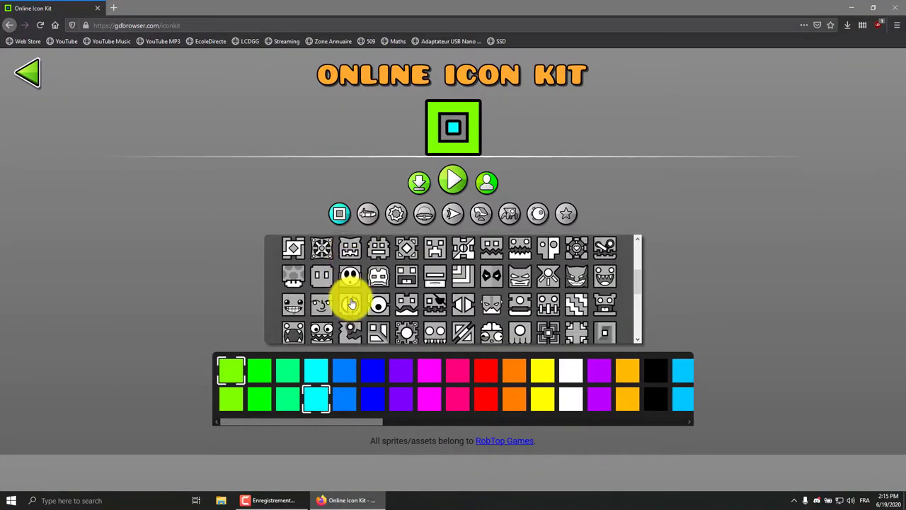
scroll(350, 303, down, 1)
scroll(348, 300, down, 2)
scroll(351, 300, down, 2)
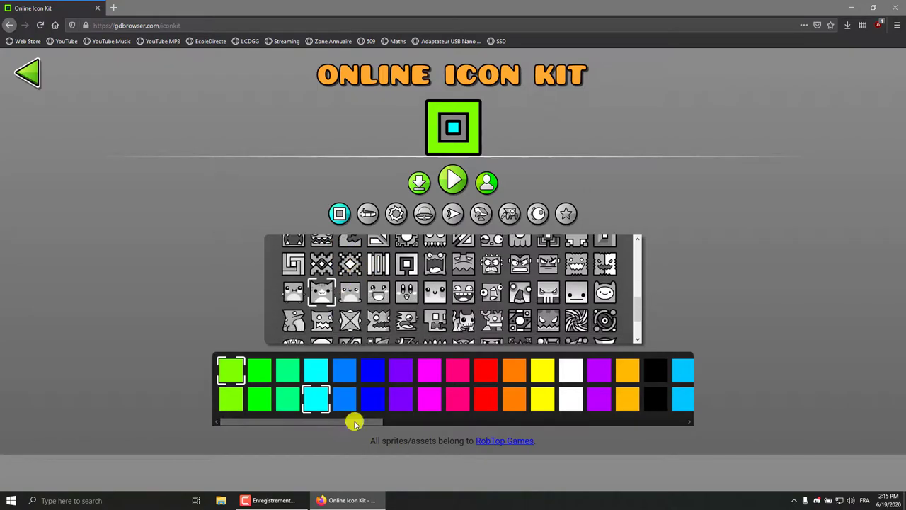
drag(354, 420, 559, 419)
click(646, 369)
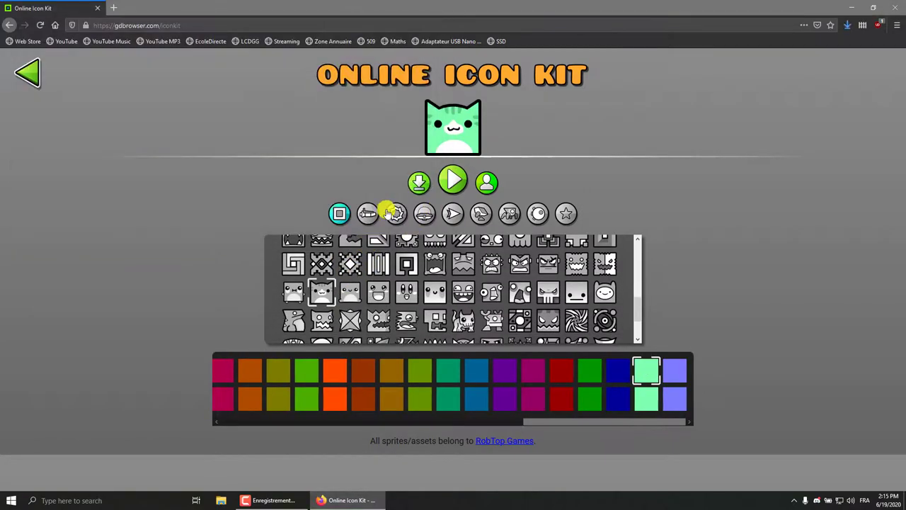
Step: Choose the winged ship, download the mint ship image, and close Firefox
click(367, 213)
click(358, 314)
scroll(360, 314, down, 1)
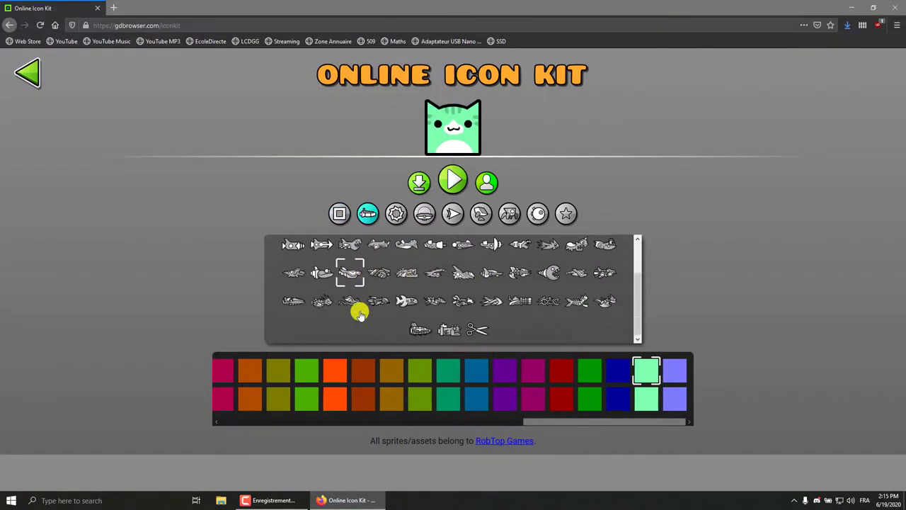
click(576, 273)
click(418, 165)
click(370, 241)
click(396, 196)
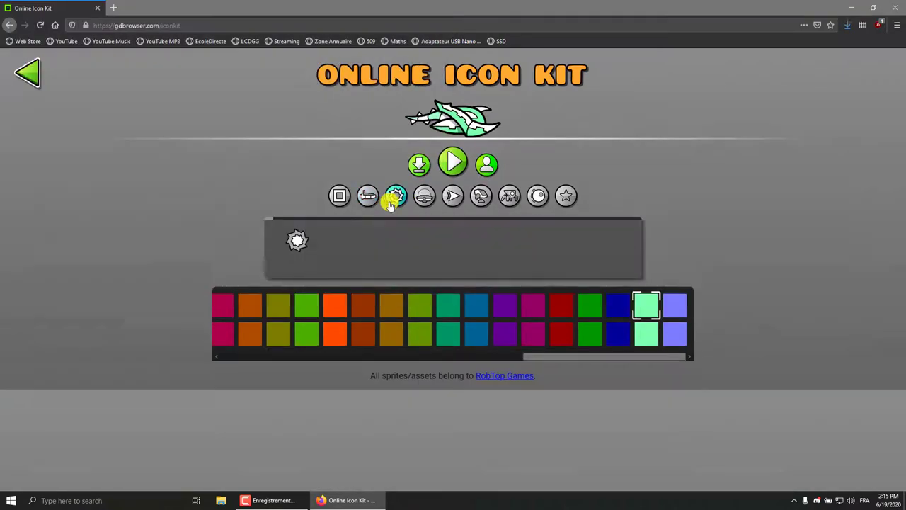
click(895, 7)
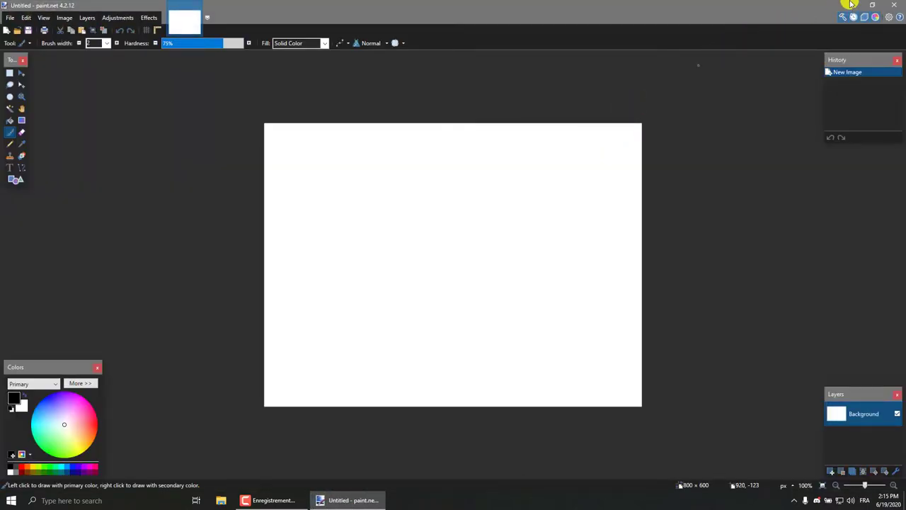
Step: Extract Borders from GD 2.1 iconkit.zip's Icon Kit 2.1 by Dak2014 folder to the desktop
click(852, 5)
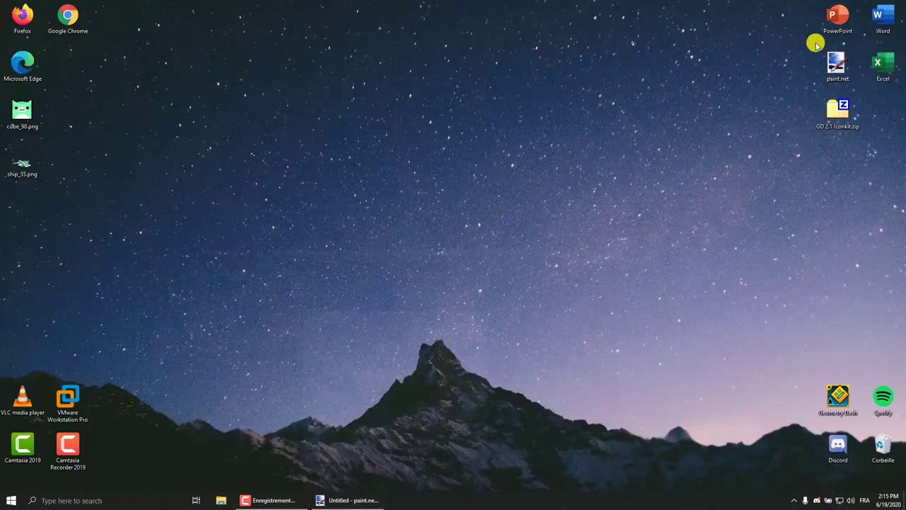
double_click(834, 112)
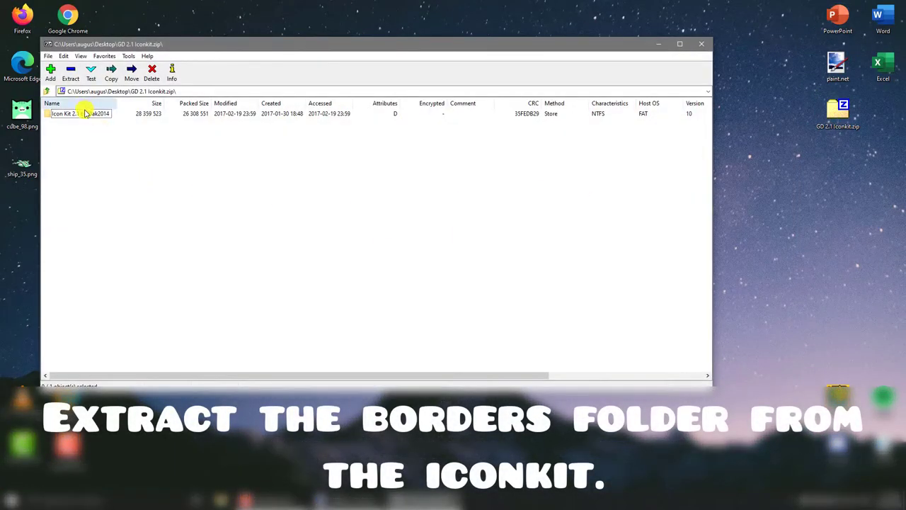
double_click(85, 114)
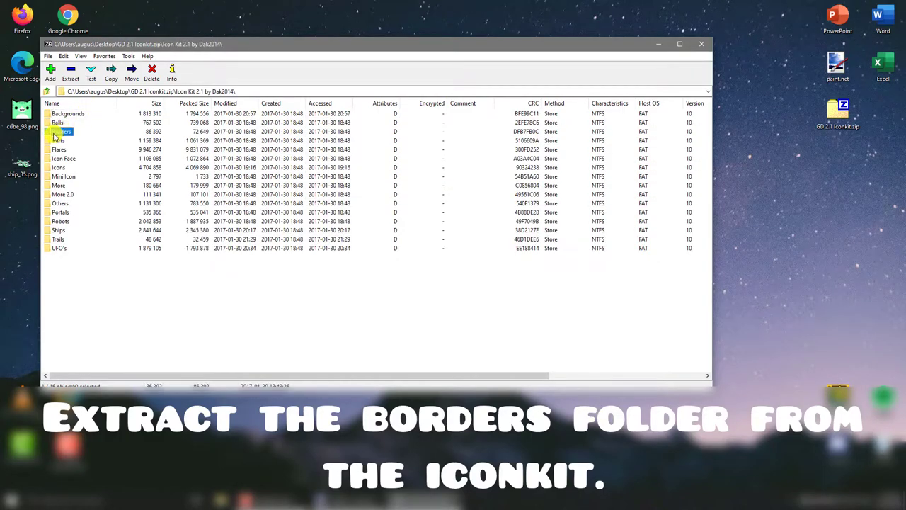
drag(729, 157, 725, 138)
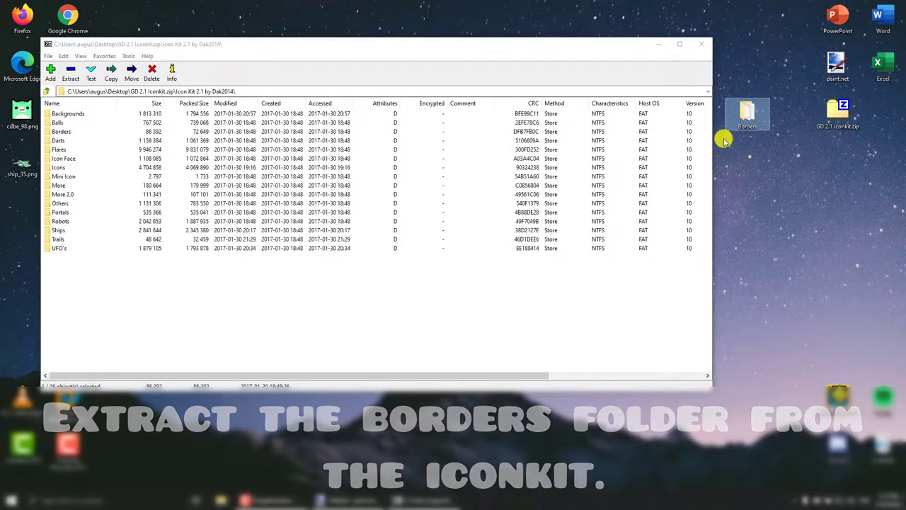
click(702, 43)
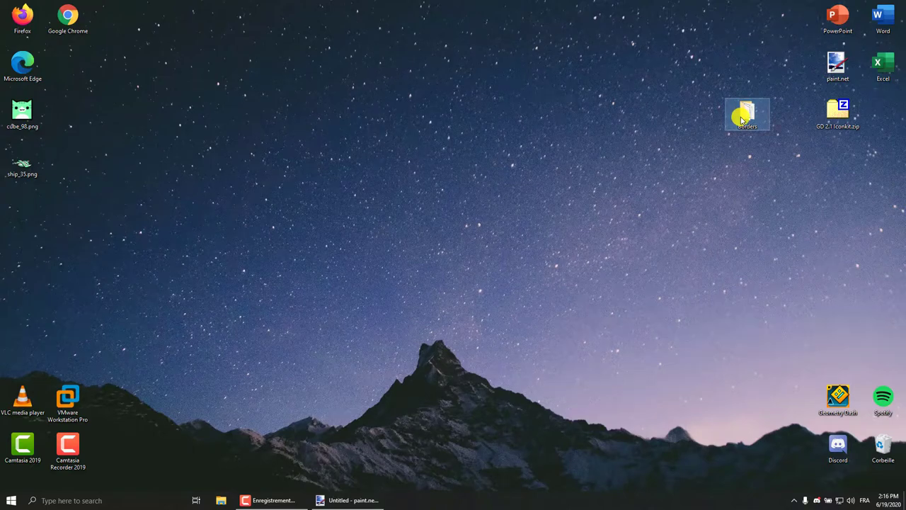
double_click(743, 117)
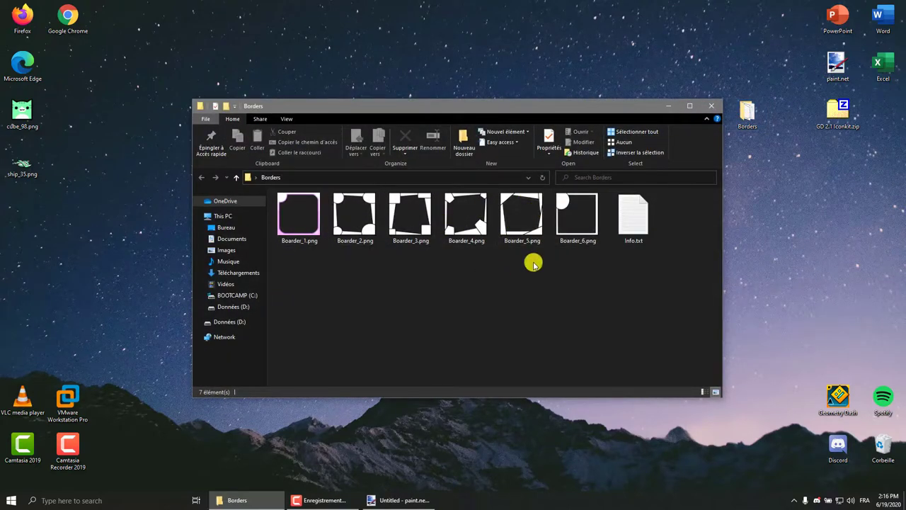
Step: Move Boarder_5.png to the desktop, delete the Borders folder, and arrange the PNGs top-left
drag(532, 142, 532, 43)
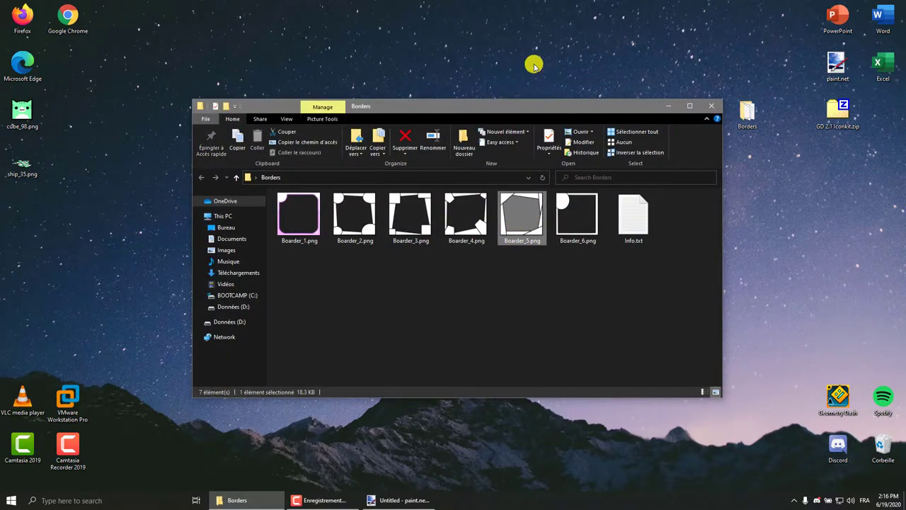
click(712, 106)
drag(737, 112, 851, 446)
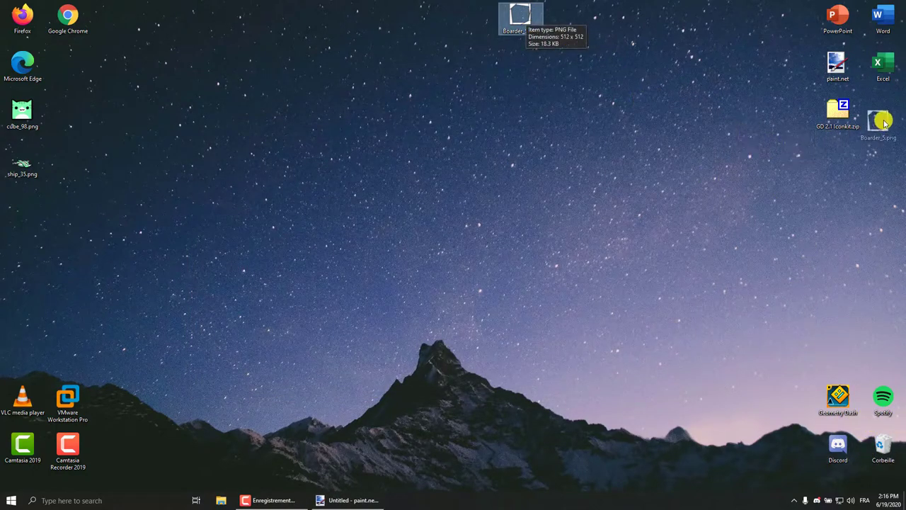
drag(884, 123, 883, 122)
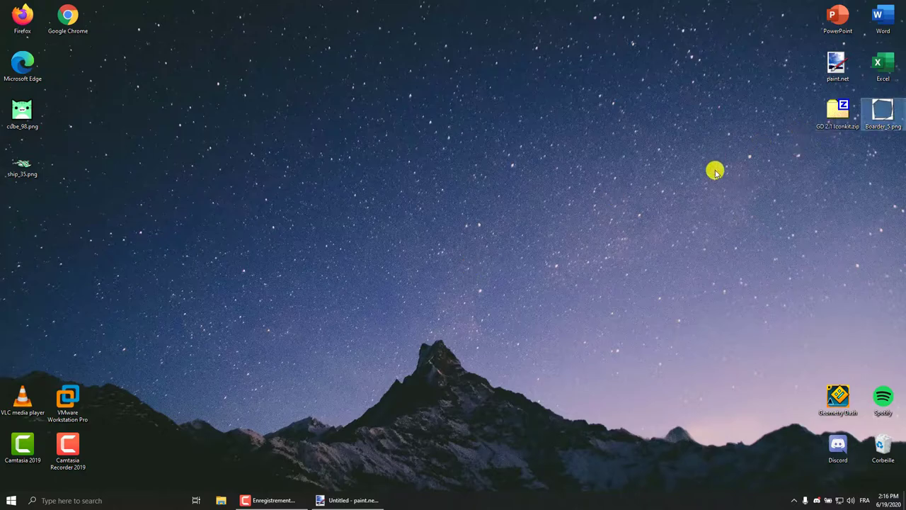
drag(61, 71, 62, 71)
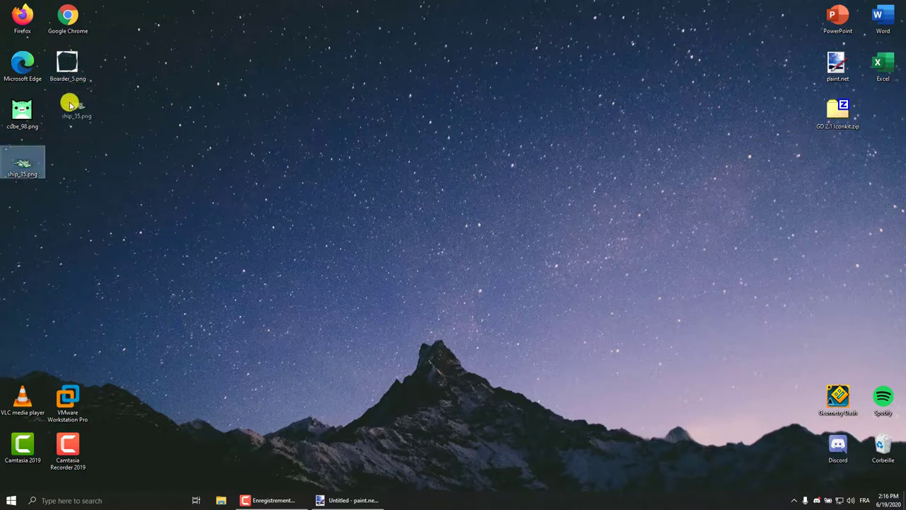
drag(69, 105, 69, 106)
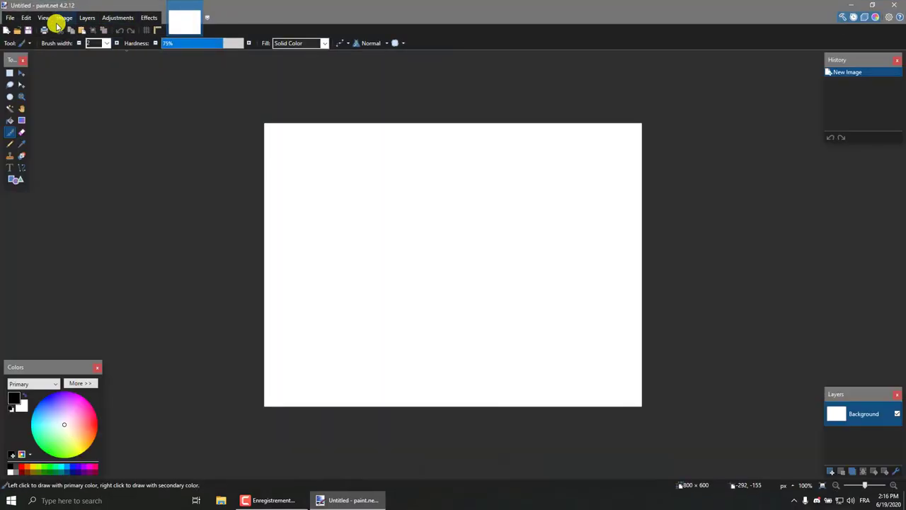
Step: Open Boarder_5.png, cube_98.png and ship_35.png from the Desktop, showing cube_98
click(17, 31)
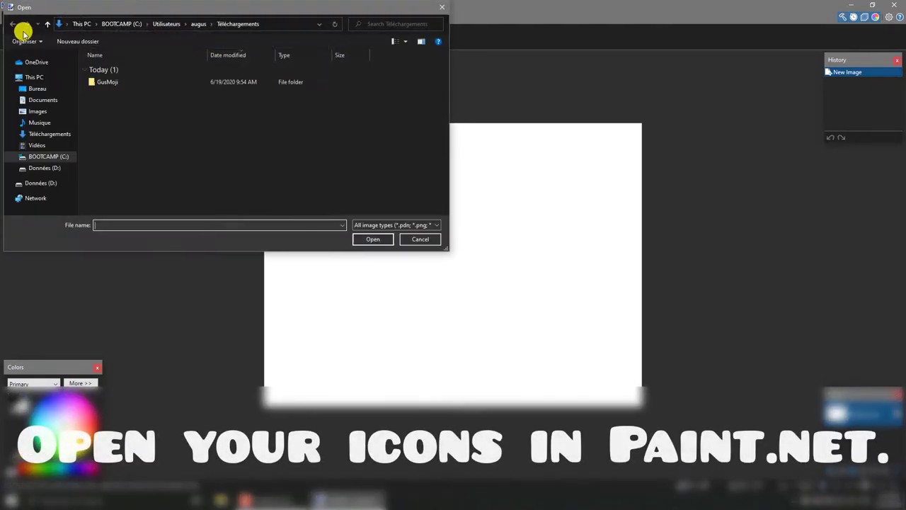
click(37, 89)
double_click(107, 77)
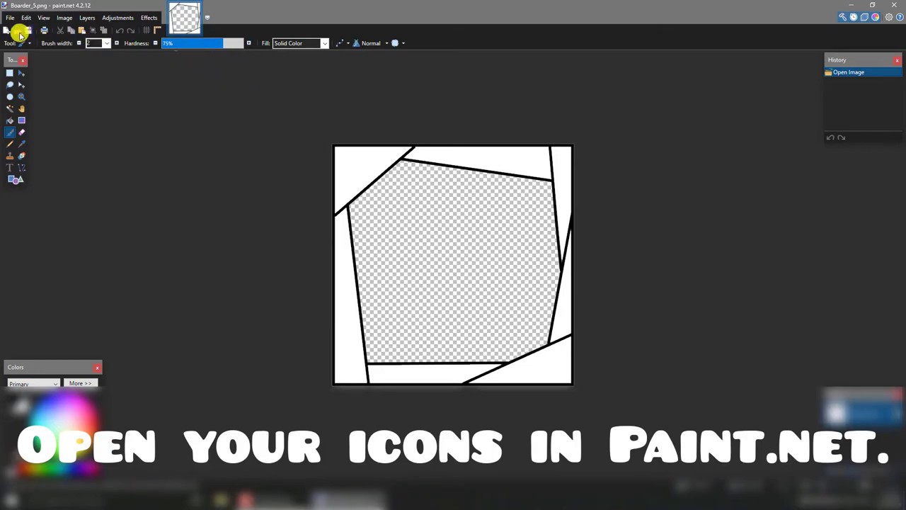
click(17, 31)
double_click(162, 76)
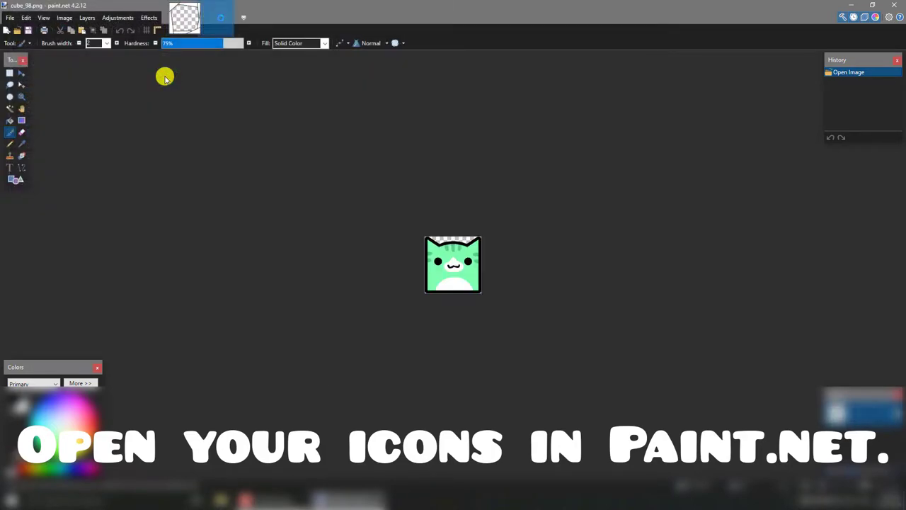
click(22, 31)
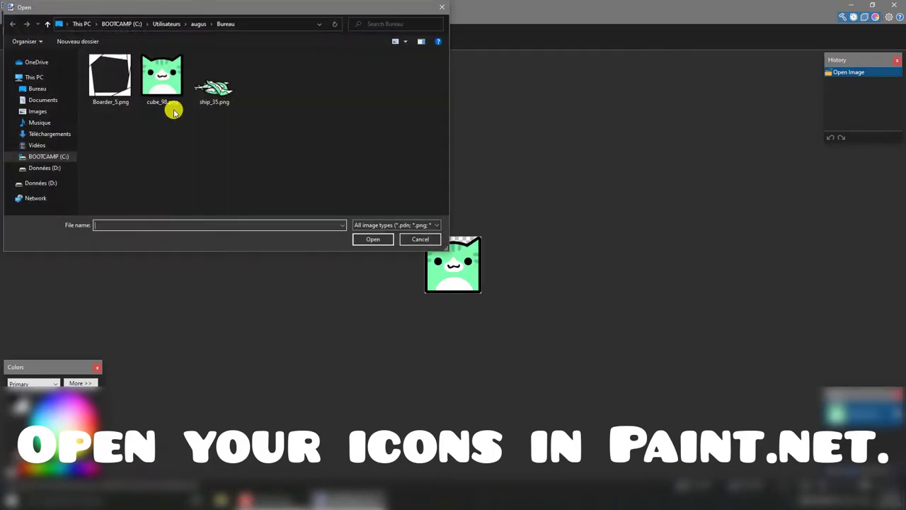
double_click(224, 91)
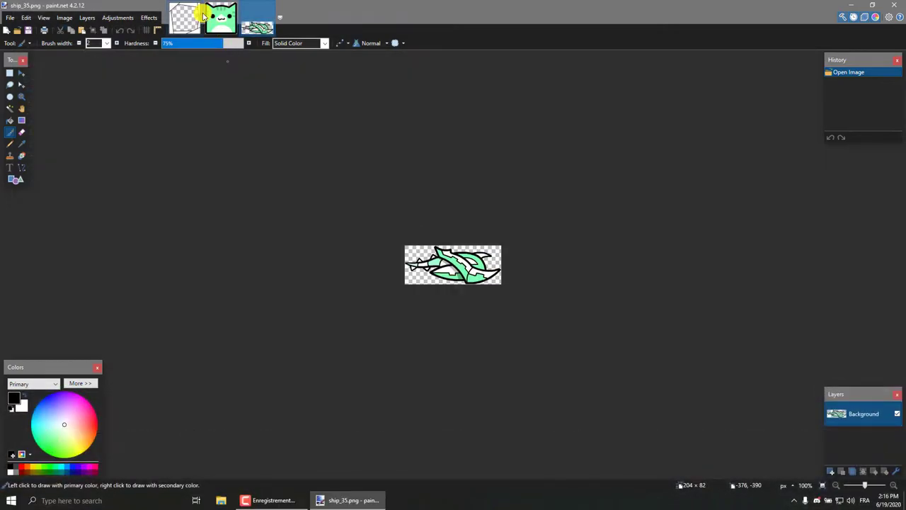
click(207, 17)
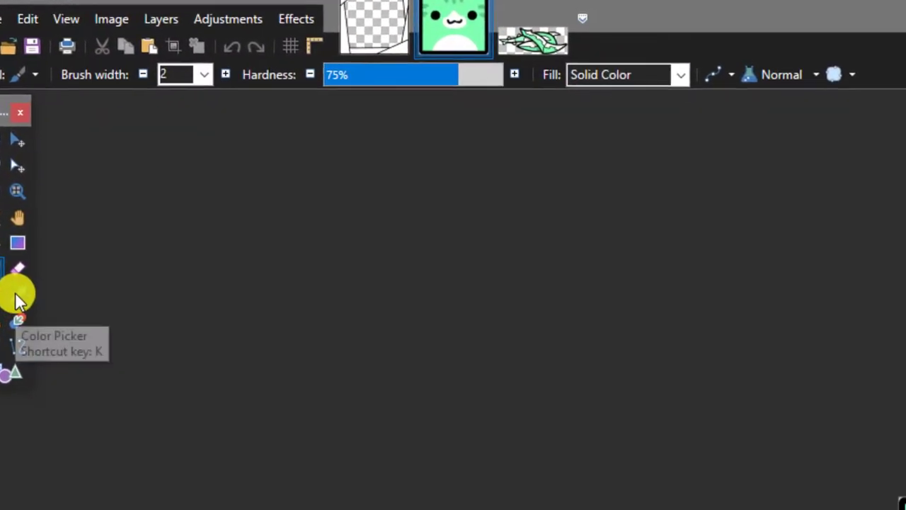
Step: Add the cube's mint green to the palette and bucket-fill Boarder_5's corners and side strips
click(46, 321)
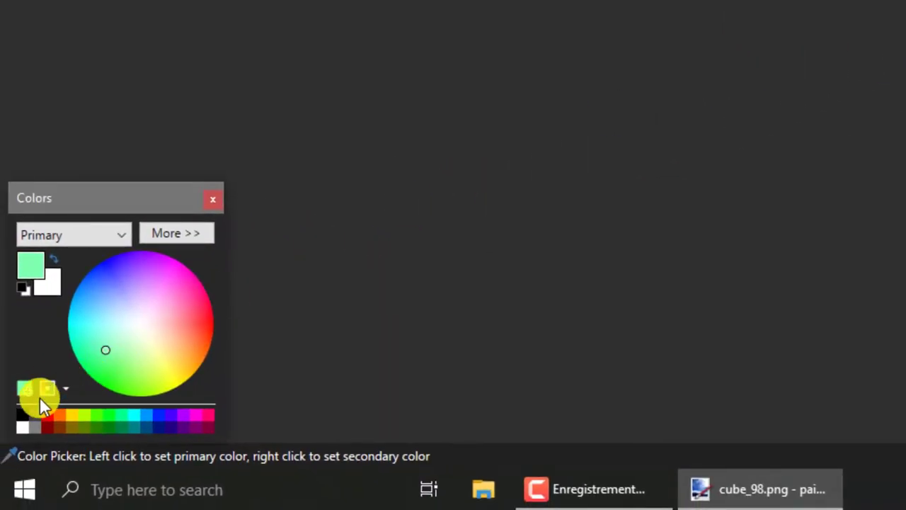
click(27, 387)
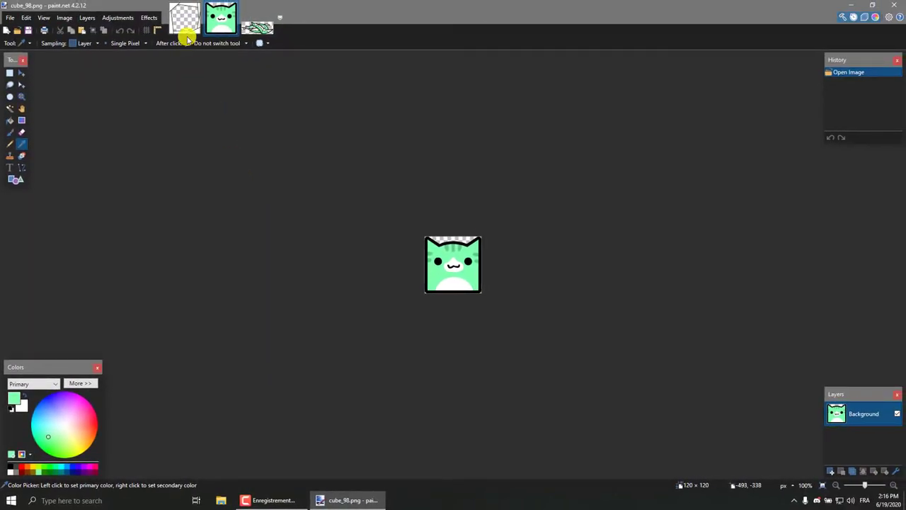
click(185, 25)
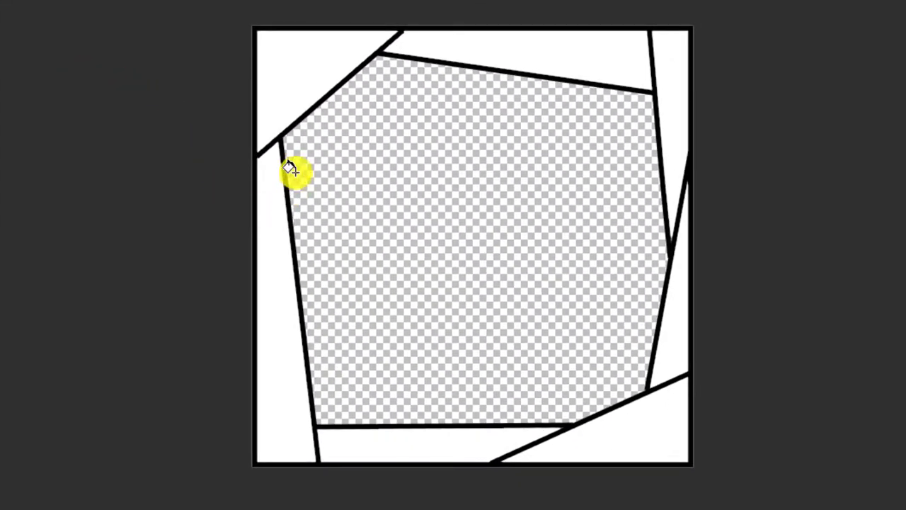
click(294, 108)
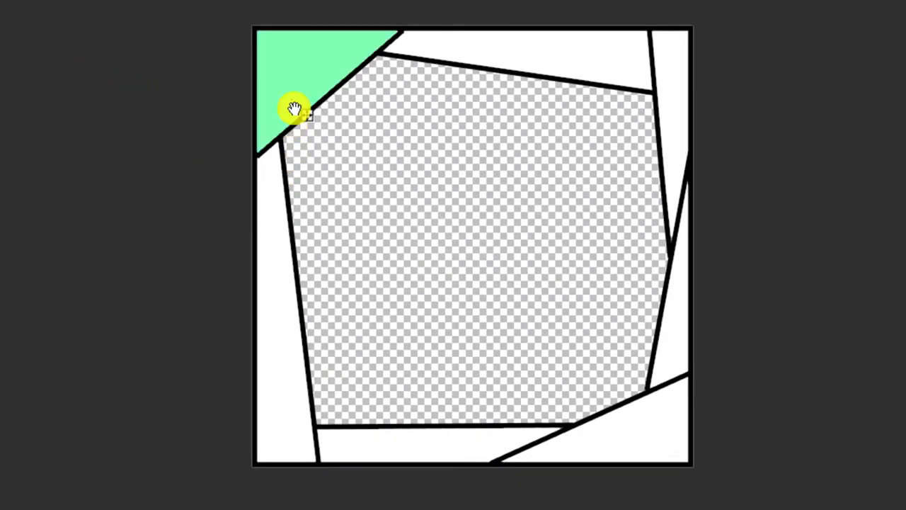
click(665, 436)
click(286, 393)
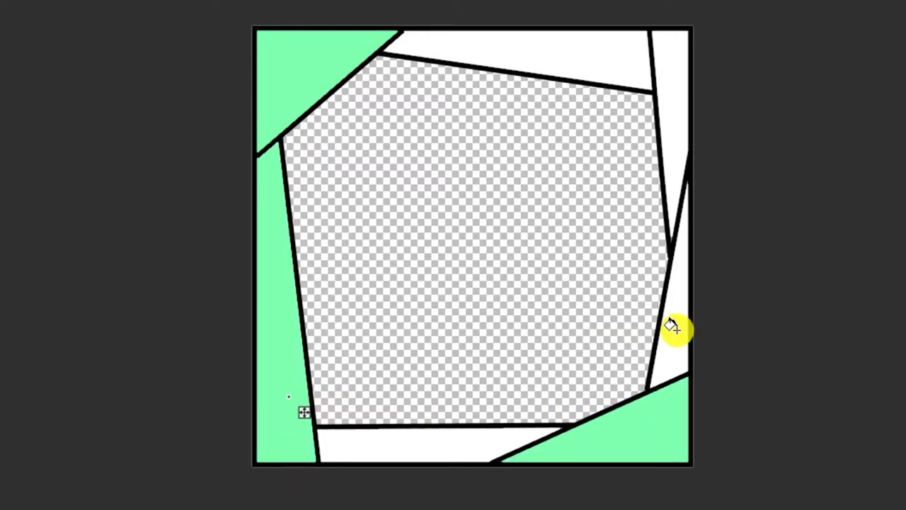
click(676, 329)
click(671, 144)
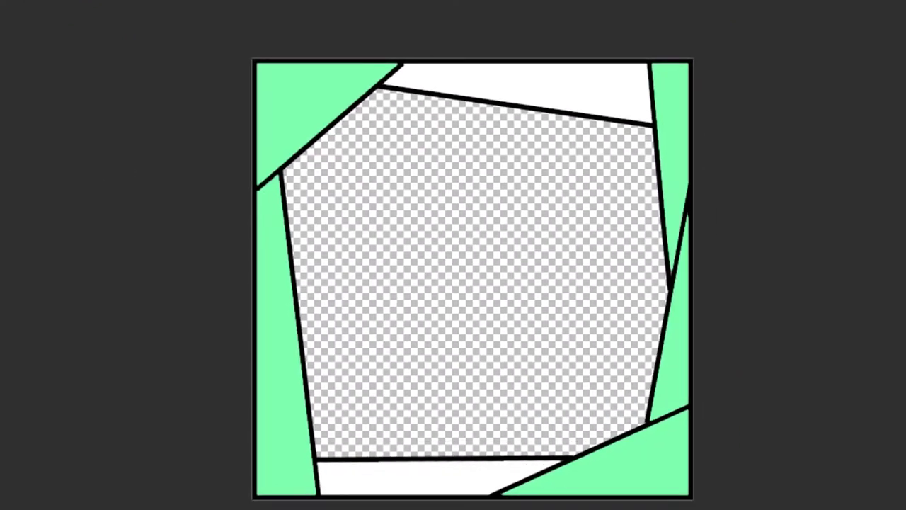
Step: Magic-wand select all seven border pieces, green and white
ctrl+click(276, 109)
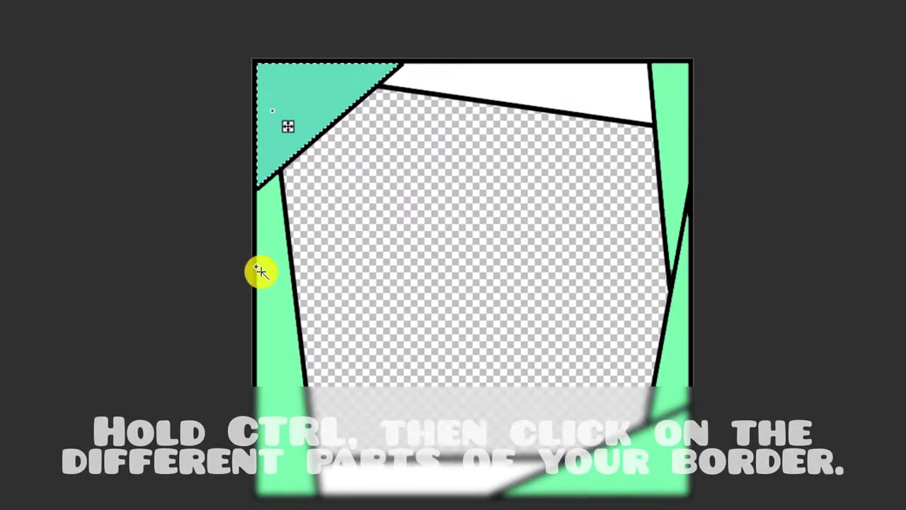
ctrl+click(273, 287)
ctrl+click(414, 478)
ctrl+click(623, 478)
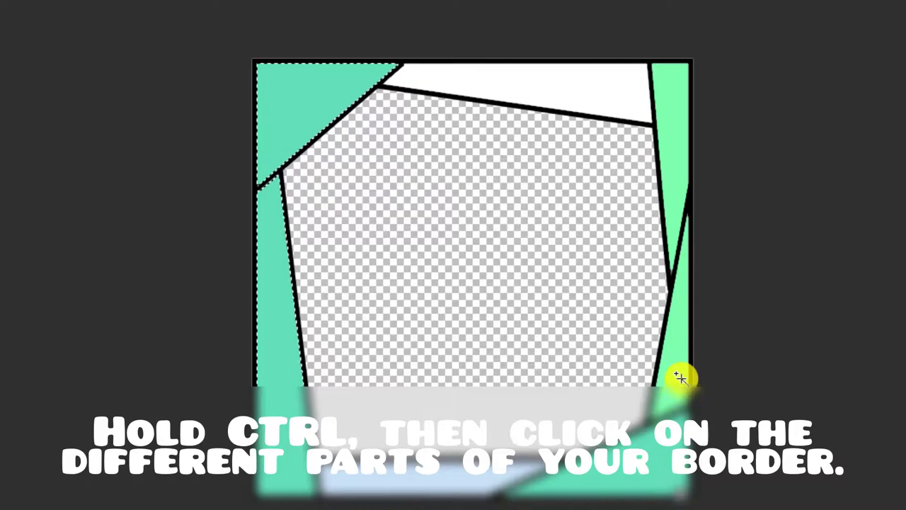
ctrl+click(679, 368)
ctrl+click(671, 121)
ctrl+click(580, 107)
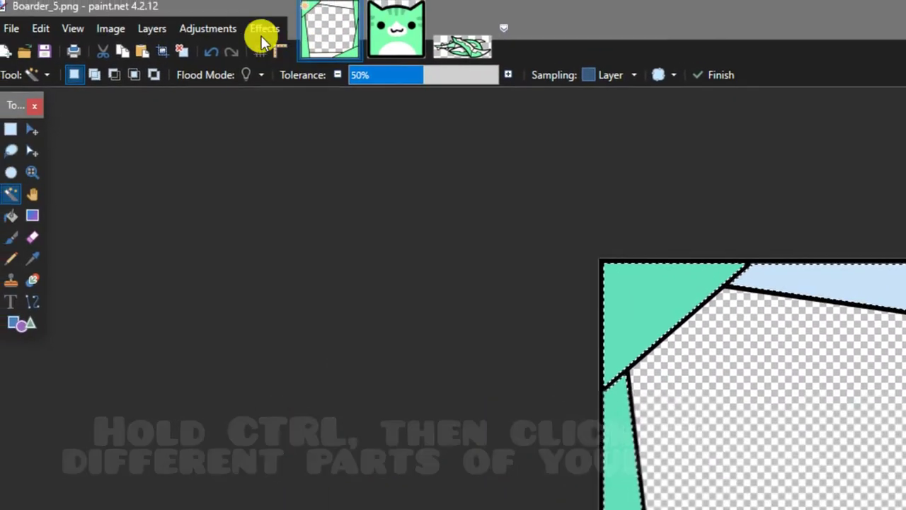
Step: Apply Bevel Selection to the border with depth 10
click(264, 34)
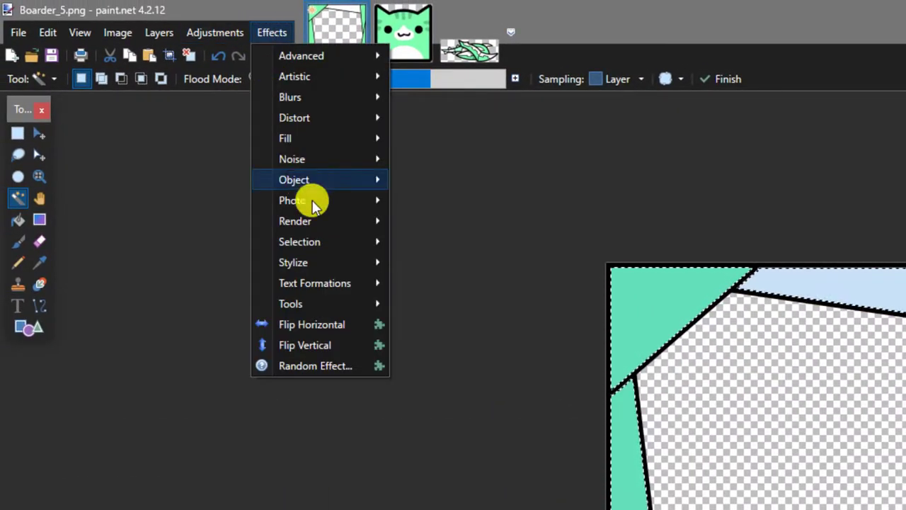
mouse_move(299, 241)
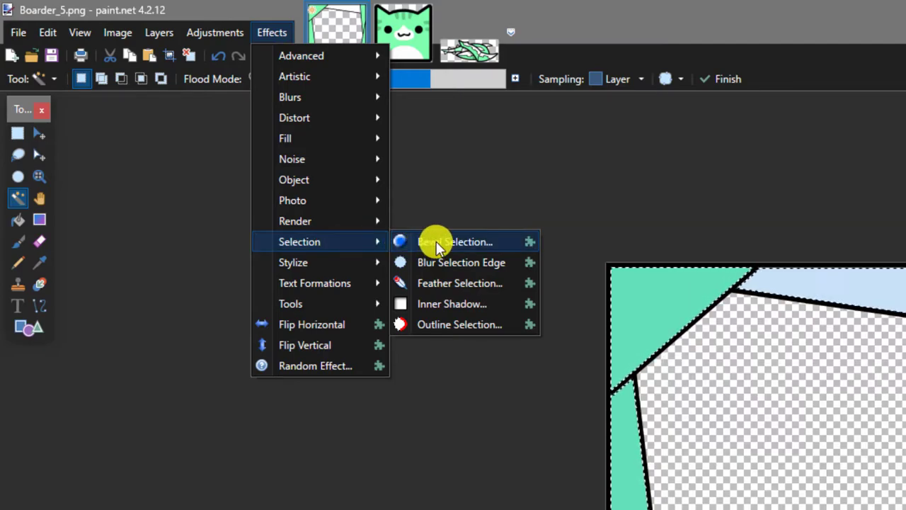
click(432, 241)
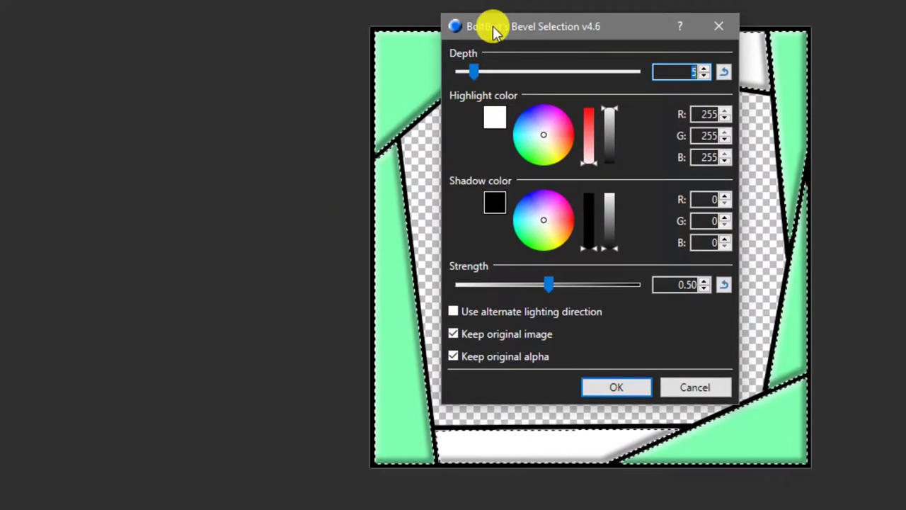
drag(494, 28, 89, 57)
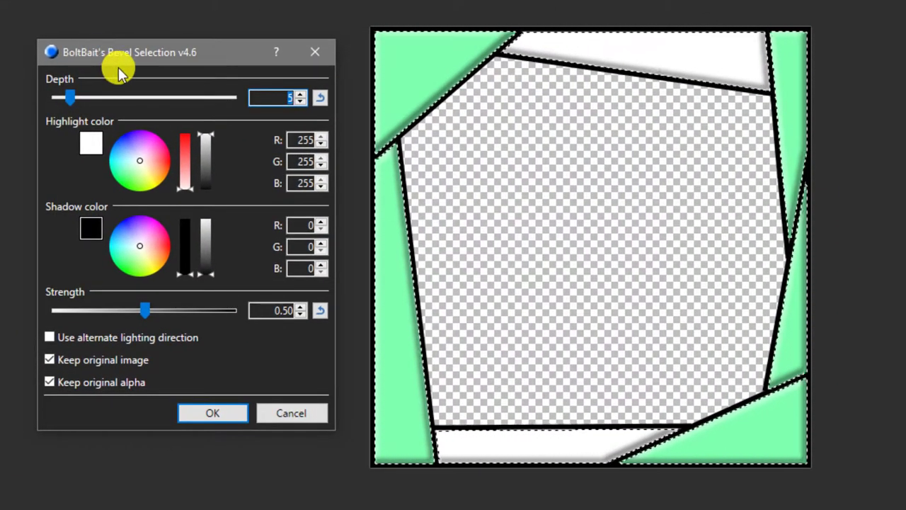
click(304, 94)
click(304, 95)
click(305, 94)
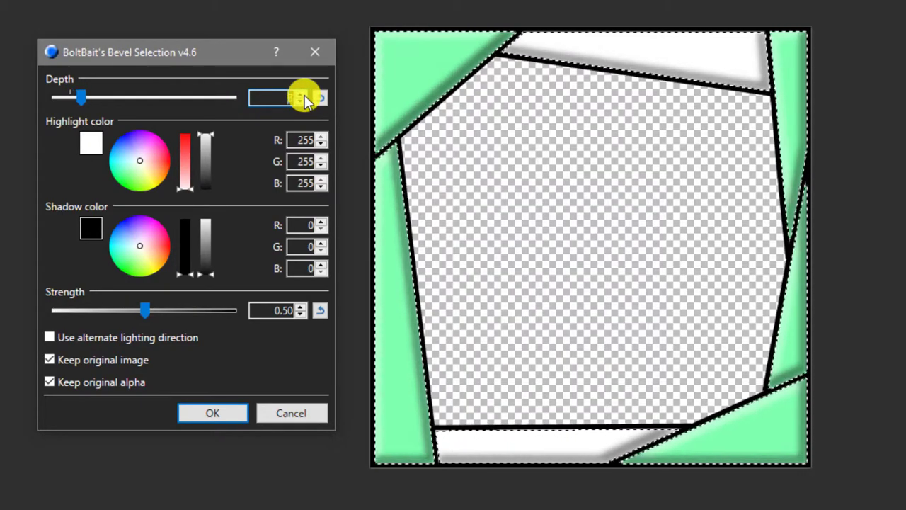
click(304, 95)
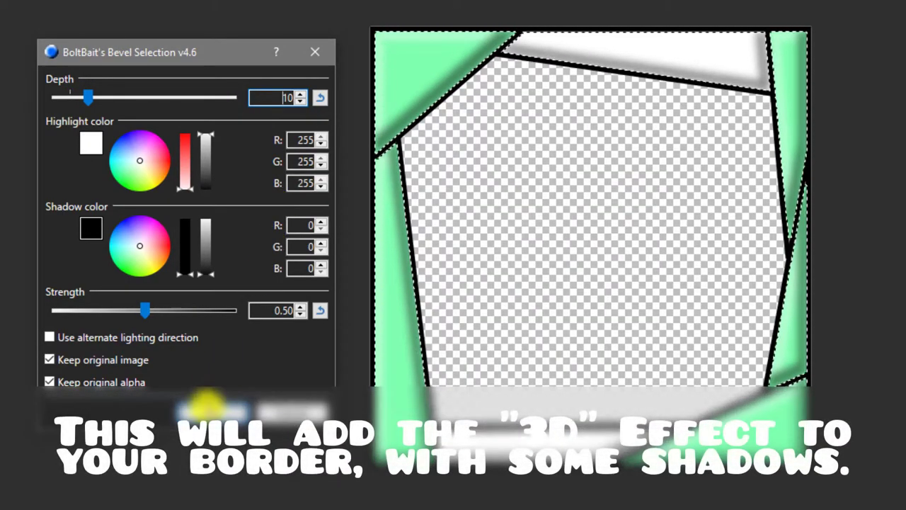
click(206, 407)
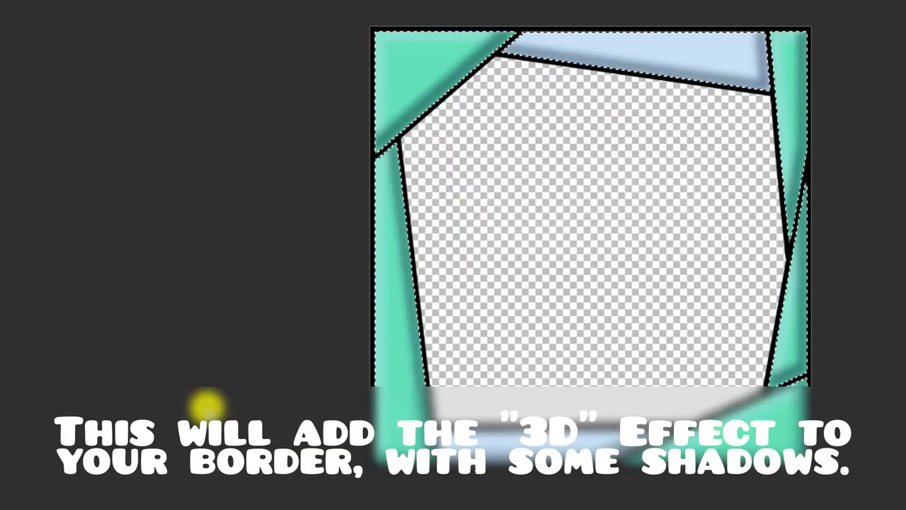
Step: Save Boarder_5.png, add eight empty layers, and move Layer 2 below Background
key(ctrl+s)
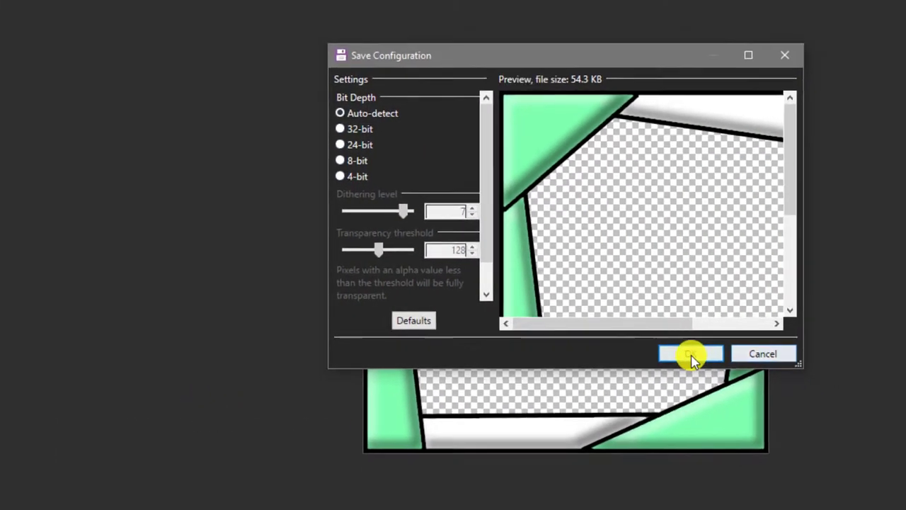
click(701, 360)
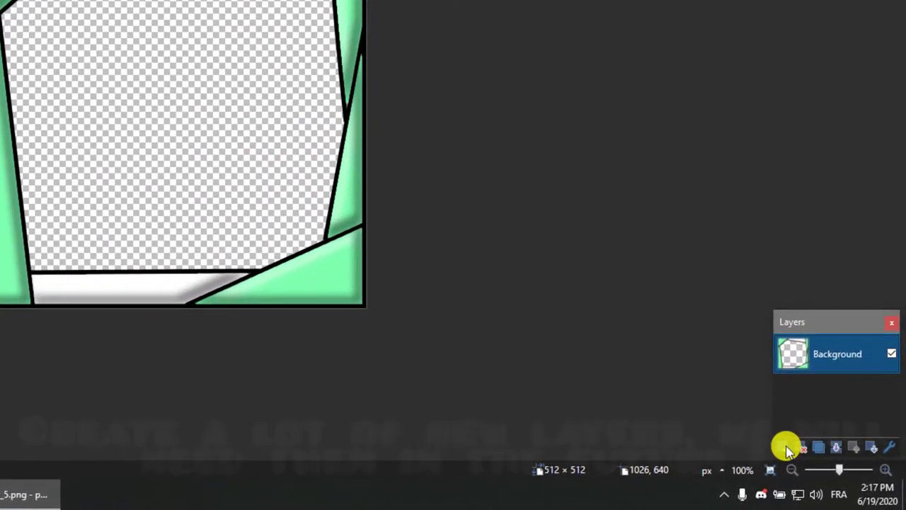
click(803, 457)
click(803, 457)
click(803, 457)
click(804, 457)
click(803, 457)
click(804, 458)
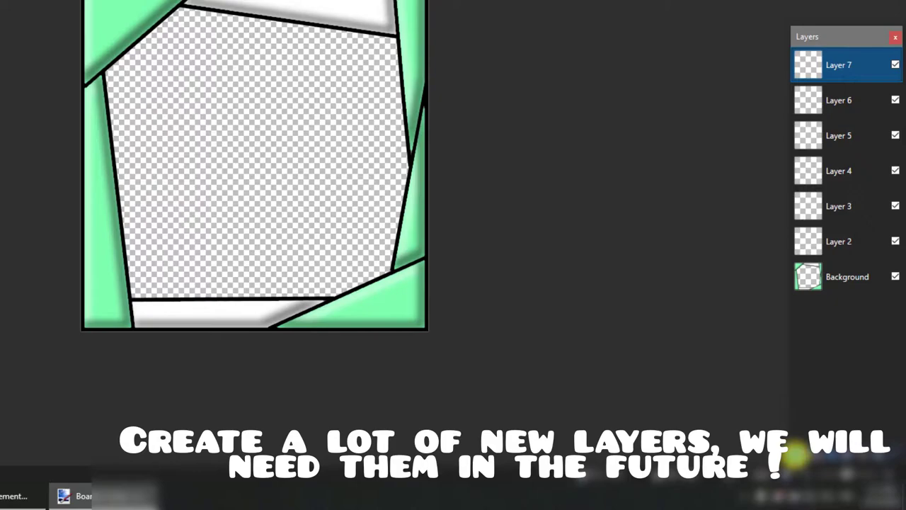
click(799, 455)
click(799, 455)
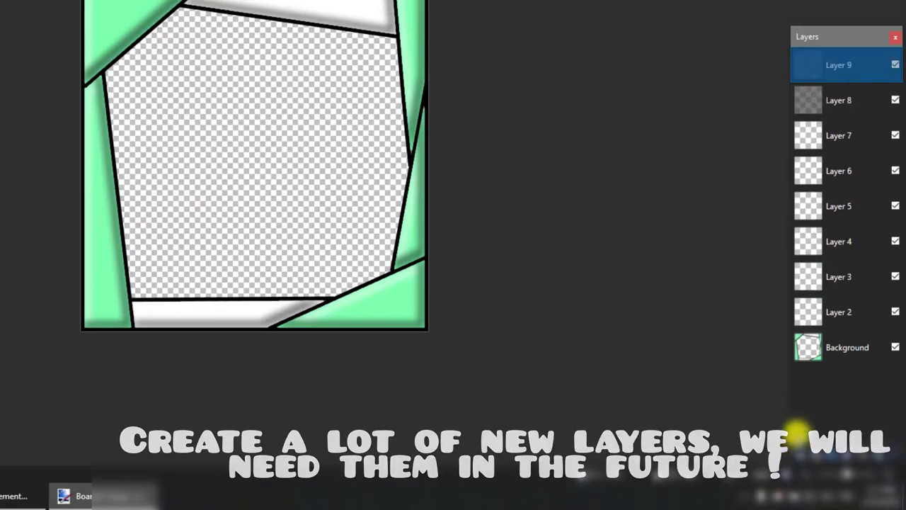
drag(821, 352, 819, 366)
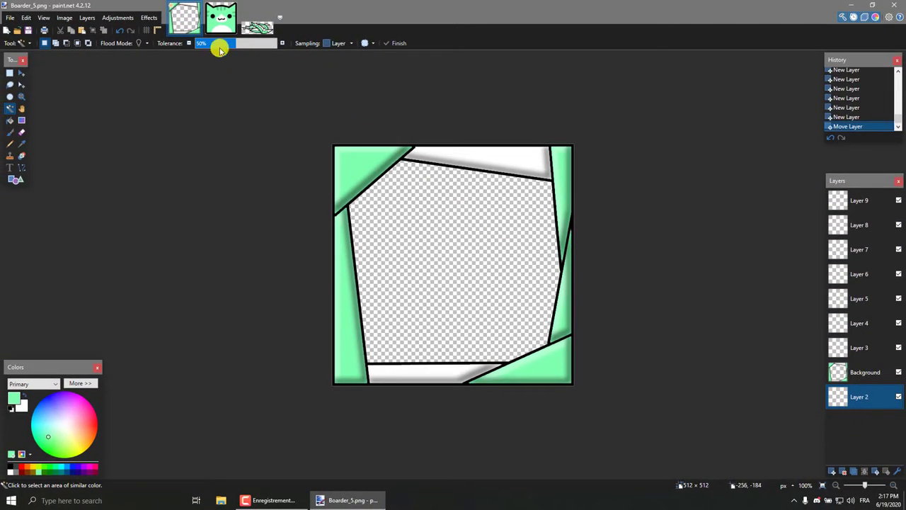
Step: In cube_98.png, select the cat's green face, nose, belly and eye areas
click(221, 18)
scroll(387, 264, up, 1)
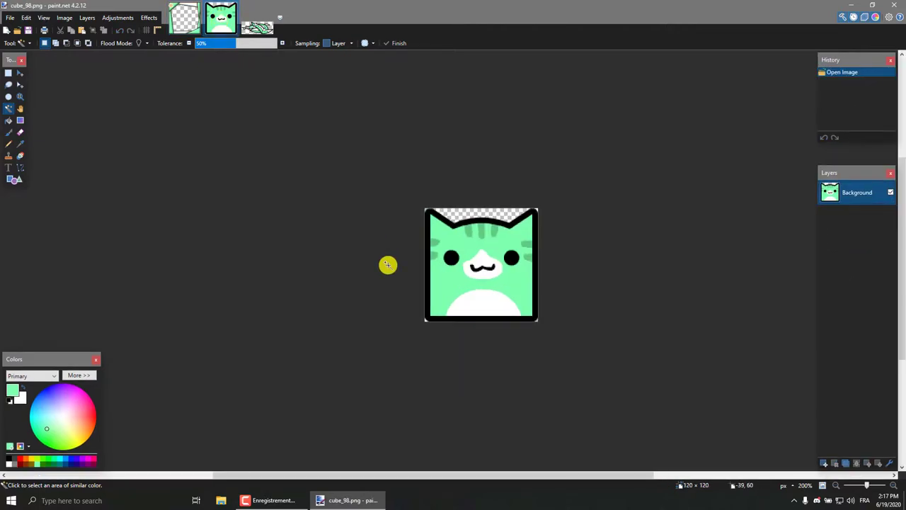
scroll(388, 264, up, 3)
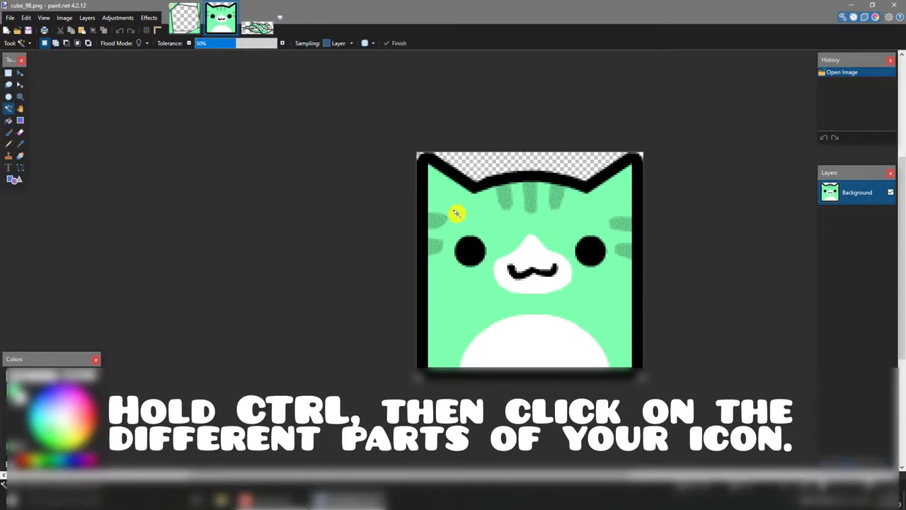
click(461, 211)
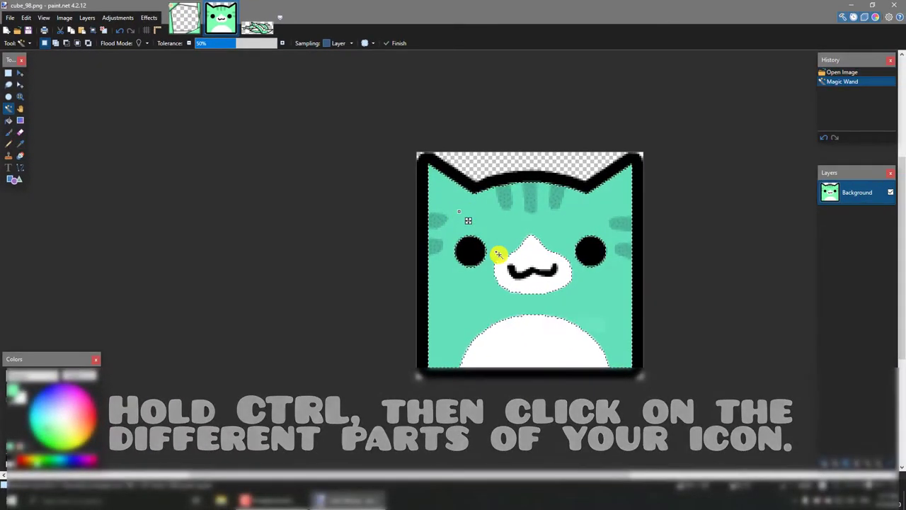
ctrl+click(524, 284)
ctrl+click(533, 348)
ctrl+click(474, 261)
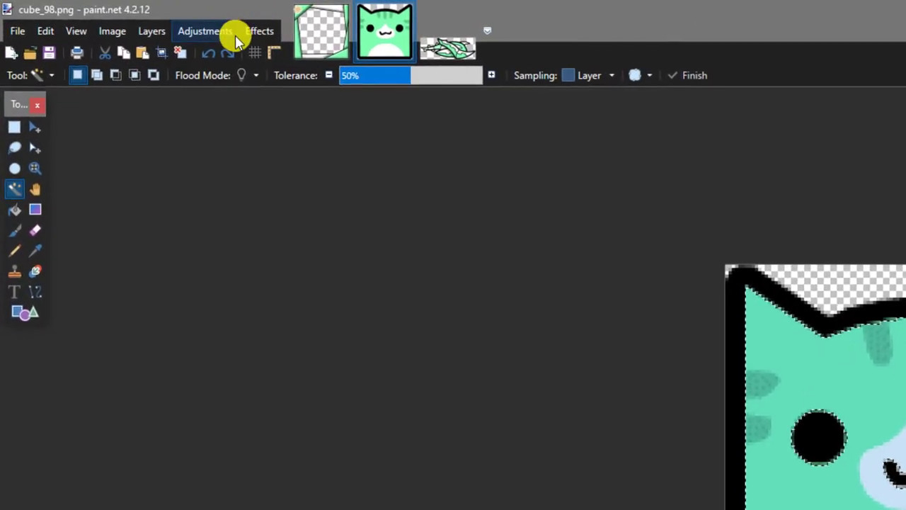
Step: Apply Bevel Selection to those cat areas at a depth around 4
click(149, 17)
mouse_move(285, 256)
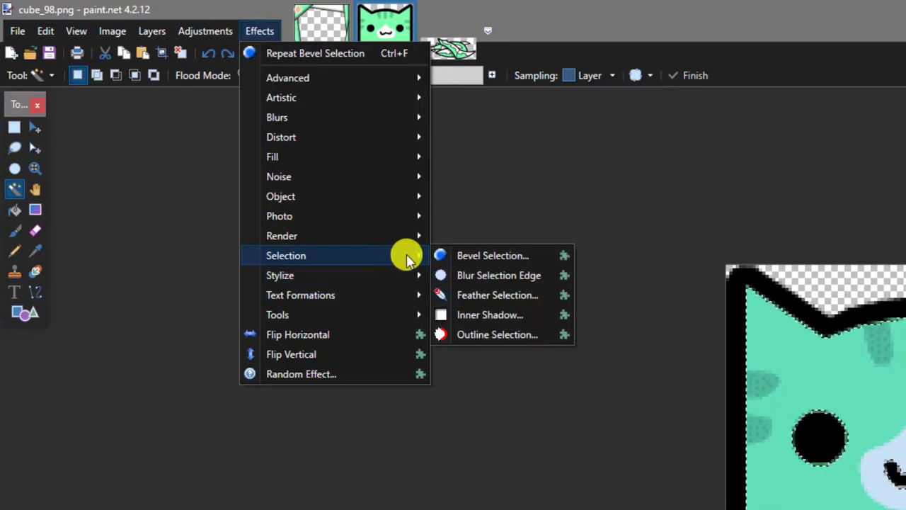
click(491, 254)
mouse_move(423, 33)
mouse_down()
mouse_move(210, 77)
mouse_move(196, 66)
mouse_up()
click(371, 112)
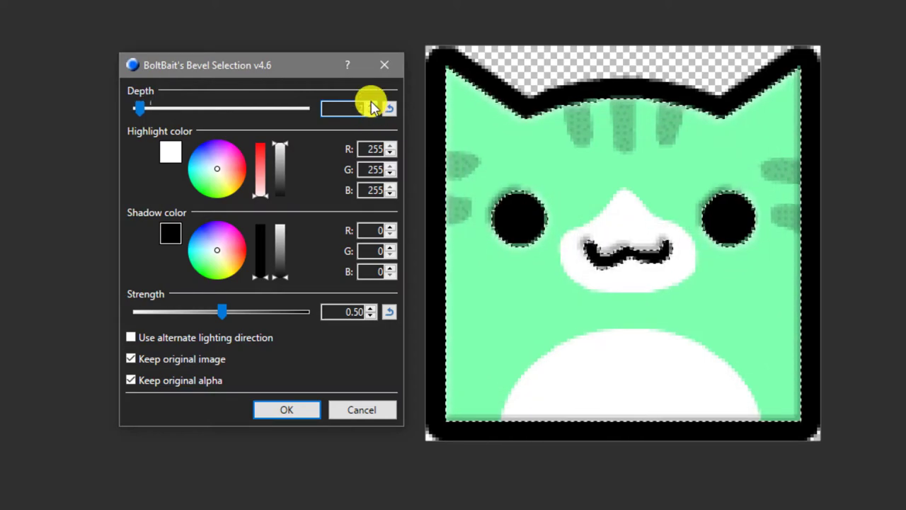
click(371, 103)
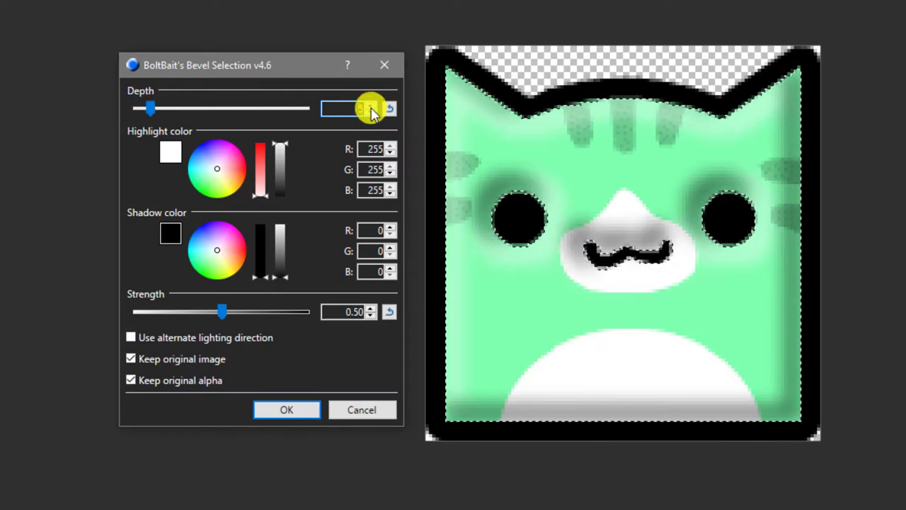
click(370, 112)
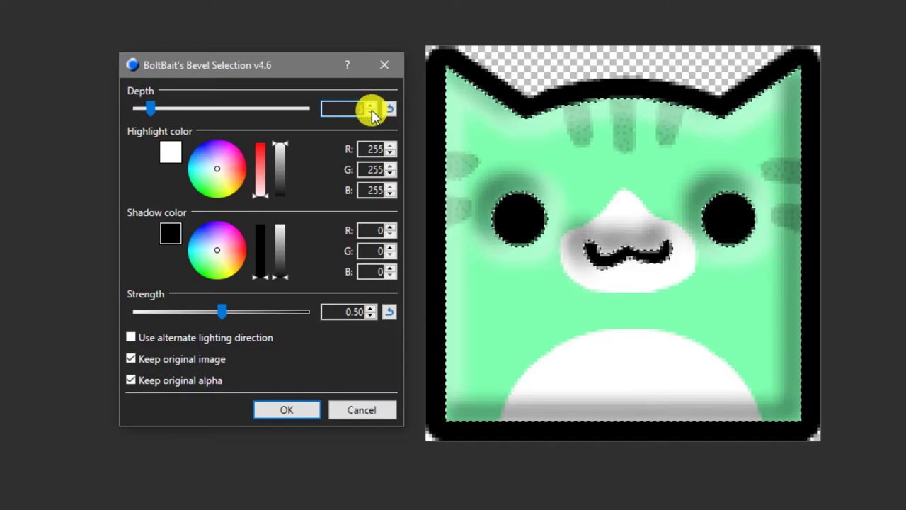
click(372, 113)
click(303, 408)
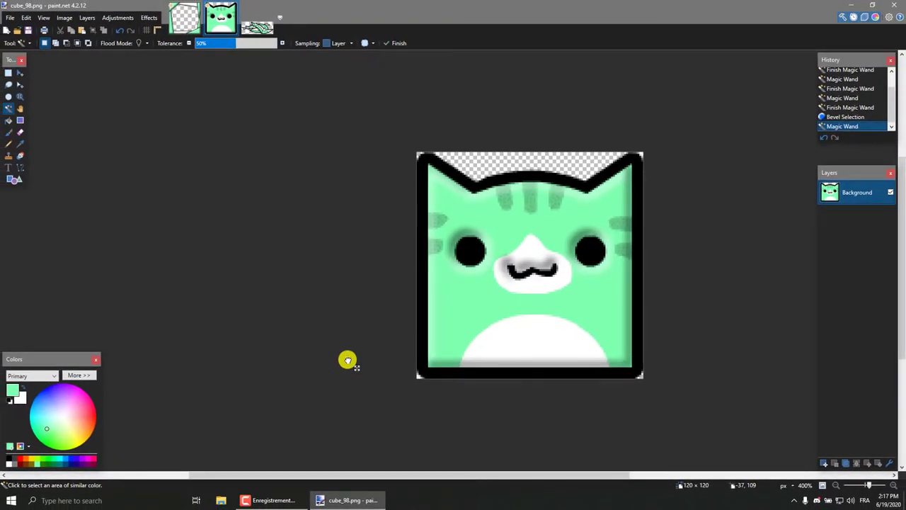
Step: Select the cat's green body area and bevel it too
ctrl+scroll(347, 359, down, 2)
ctrl+scroll(347, 360, down, 2)
scroll(347, 359, up, 3)
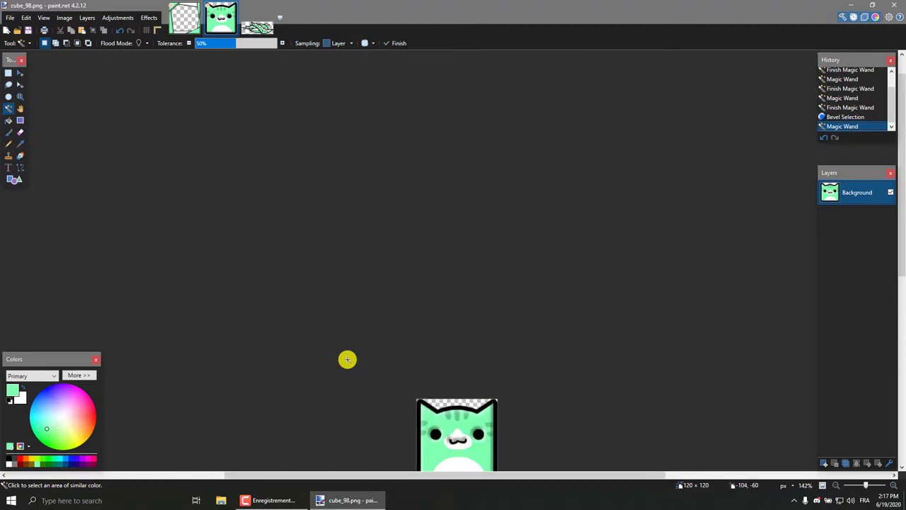
scroll(347, 359, down, 3)
click(434, 284)
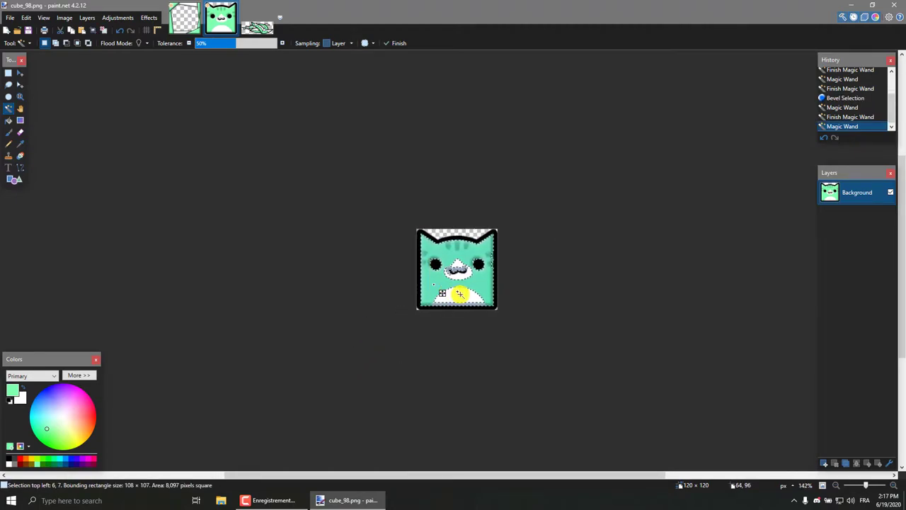
click(149, 17)
click(283, 146)
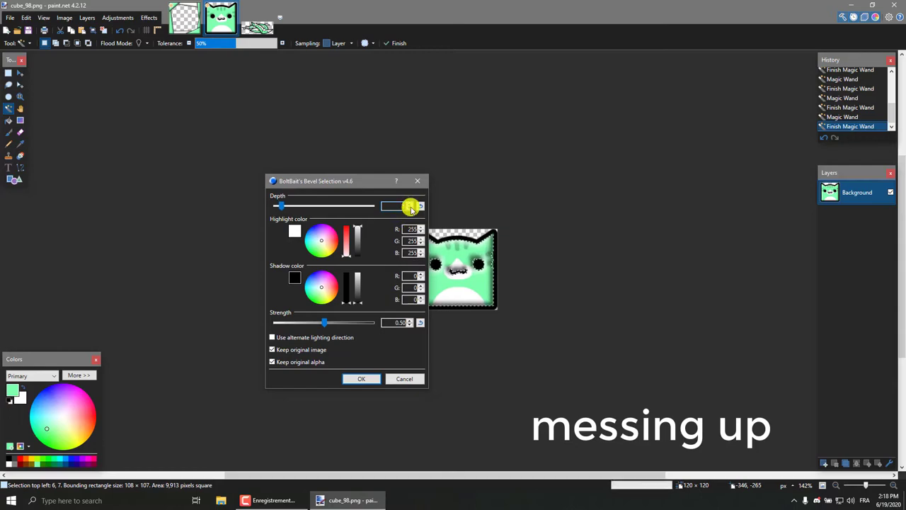
click(361, 378)
click(257, 27)
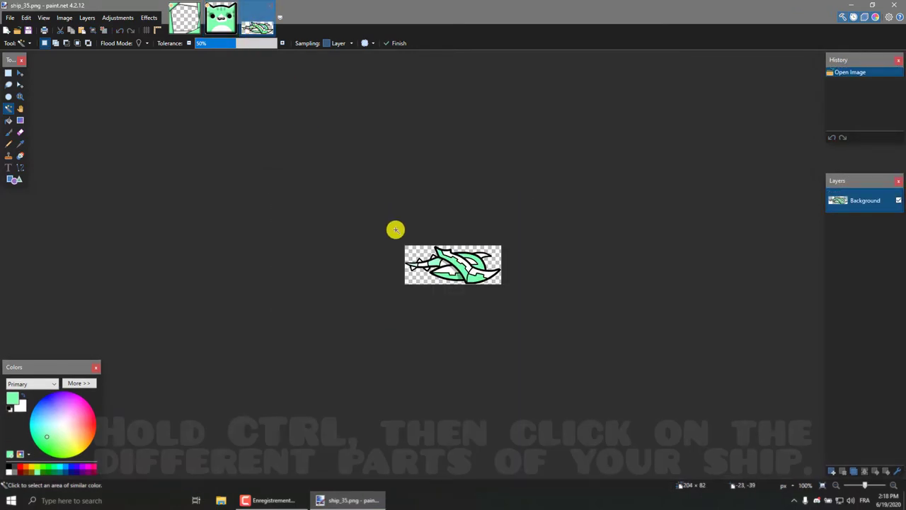
Step: Bevel the ship's nose, upper stripe and green panel, then deselect
scroll(382, 237, up, 2)
scroll(366, 262, up, 1)
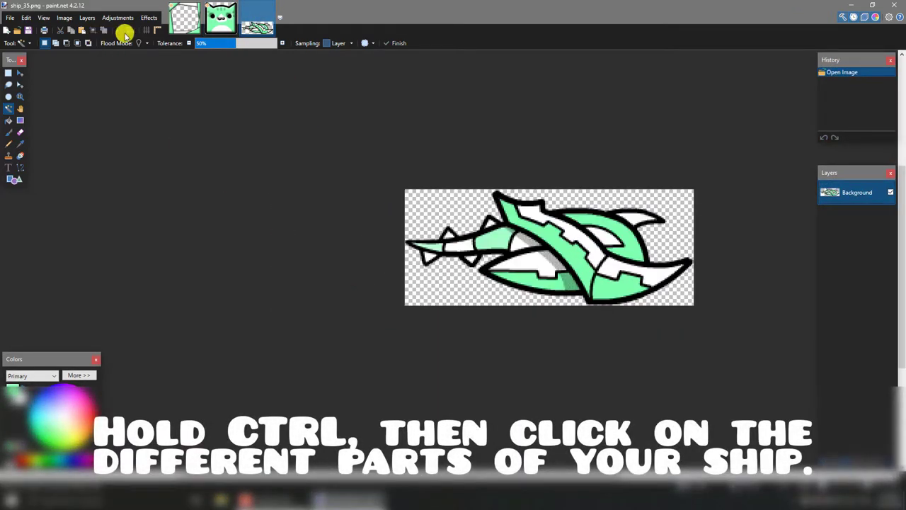
ctrl+click(453, 243)
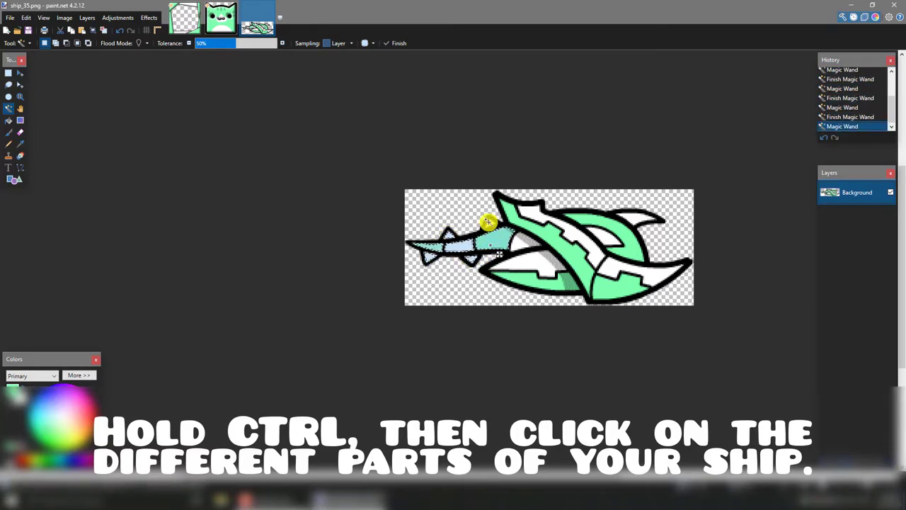
ctrl+click(528, 227)
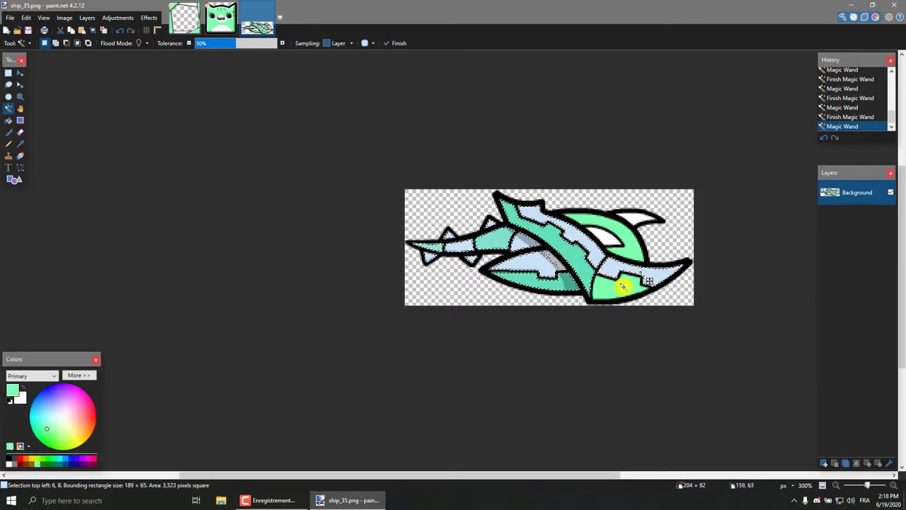
ctrl+click(603, 241)
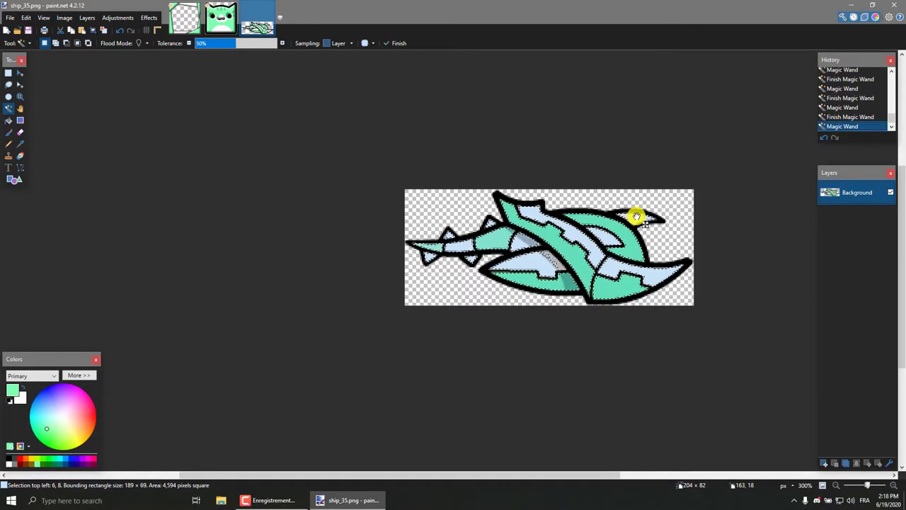
click(149, 18)
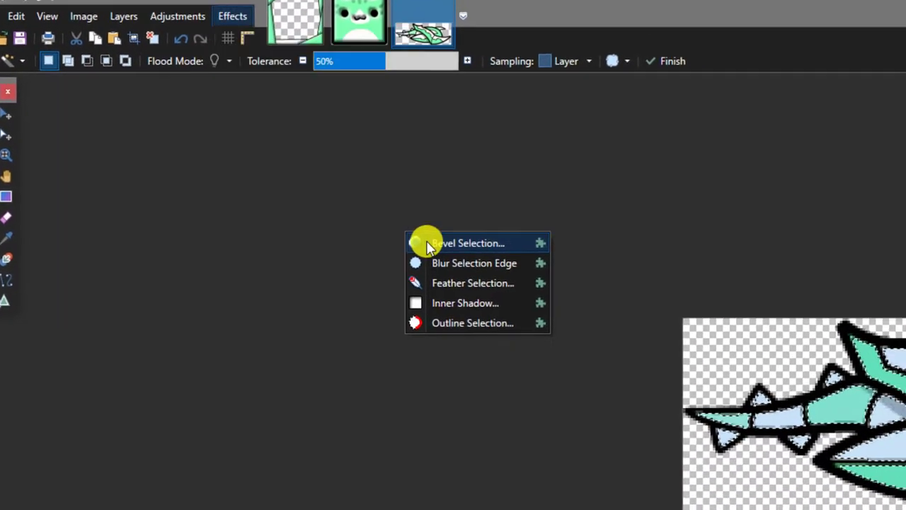
mouse_move(304, 257)
click(453, 262)
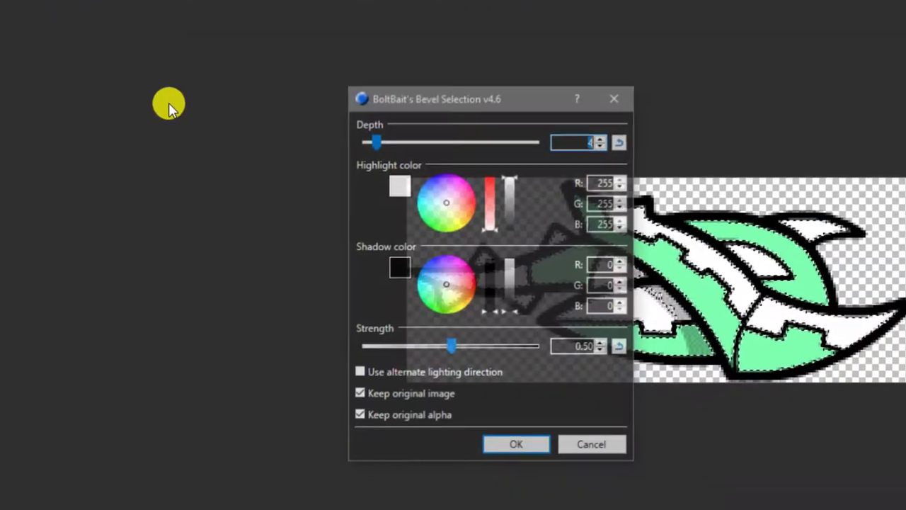
drag(327, 63, 67, 78)
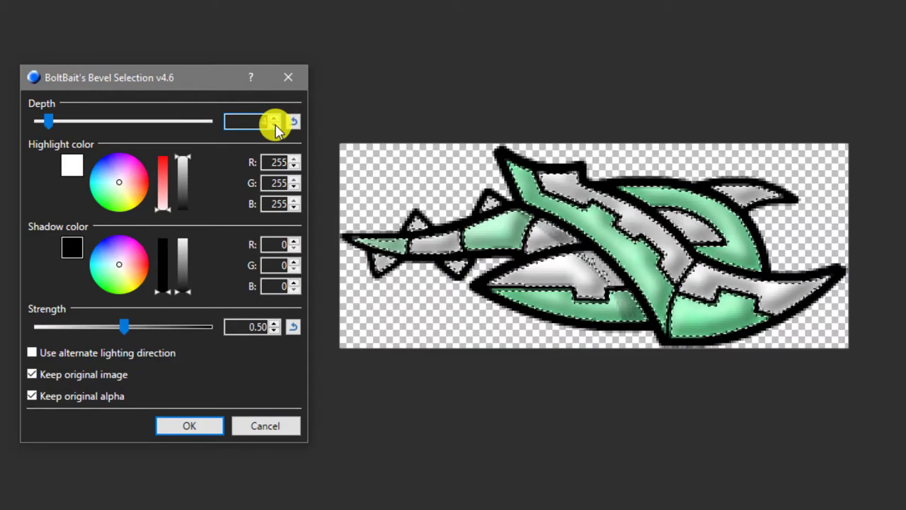
click(211, 427)
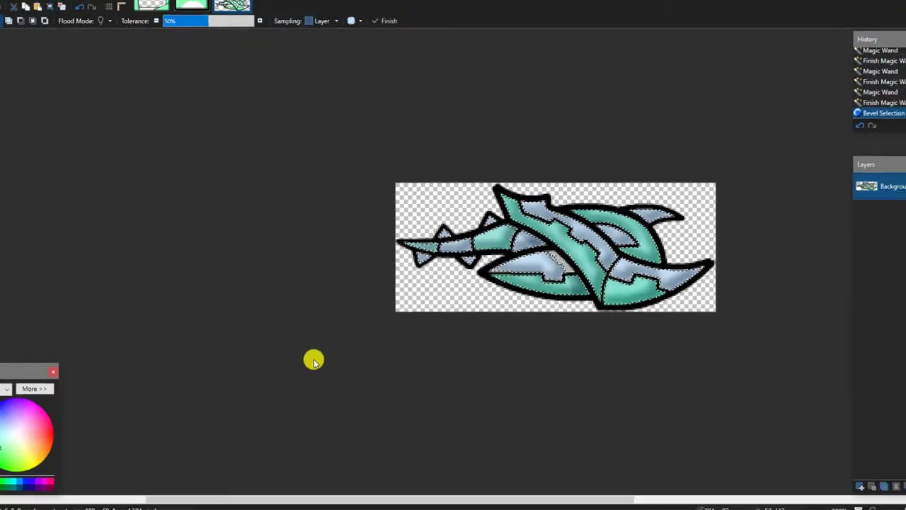
click(313, 361)
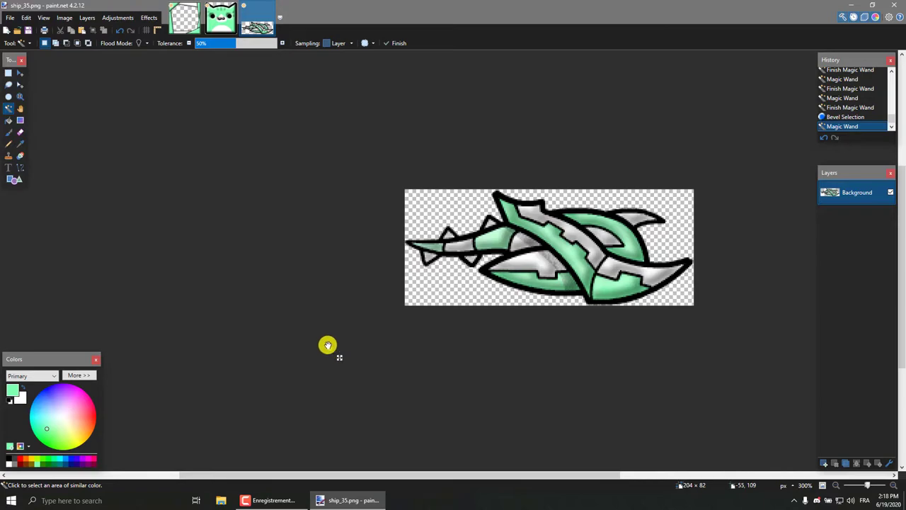
Step: Rectangle-select the whole bevelled cat cube in cube_98
click(186, 24)
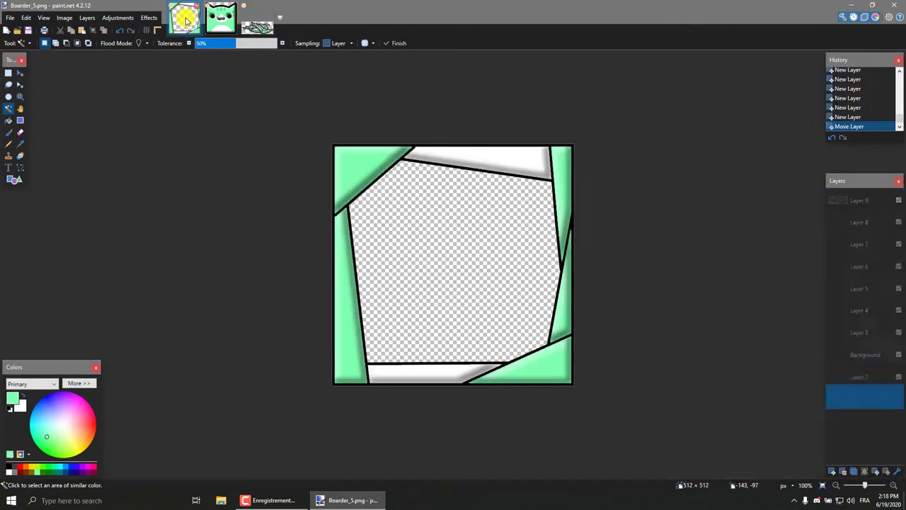
click(229, 26)
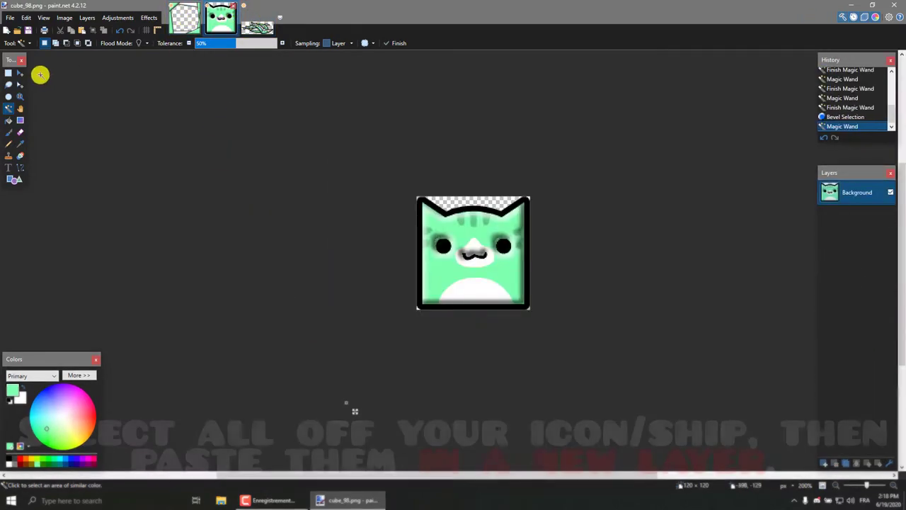
click(9, 72)
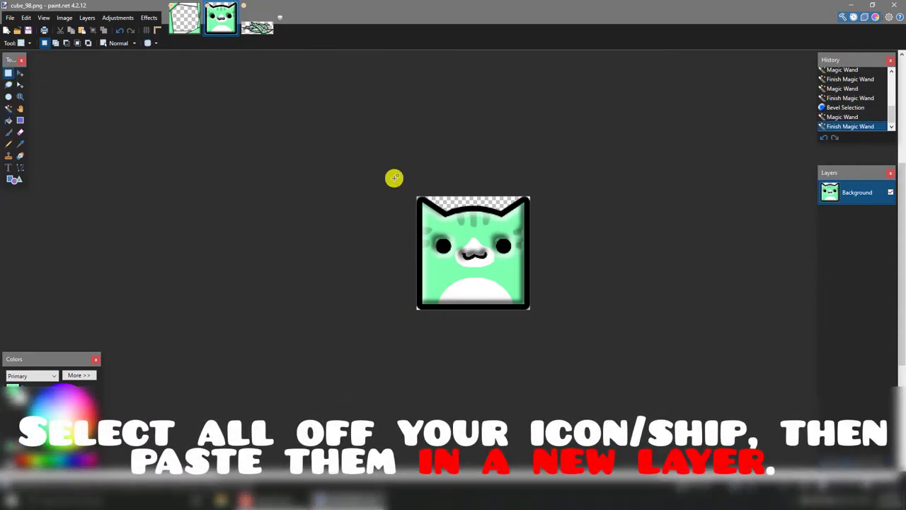
drag(394, 178, 555, 316)
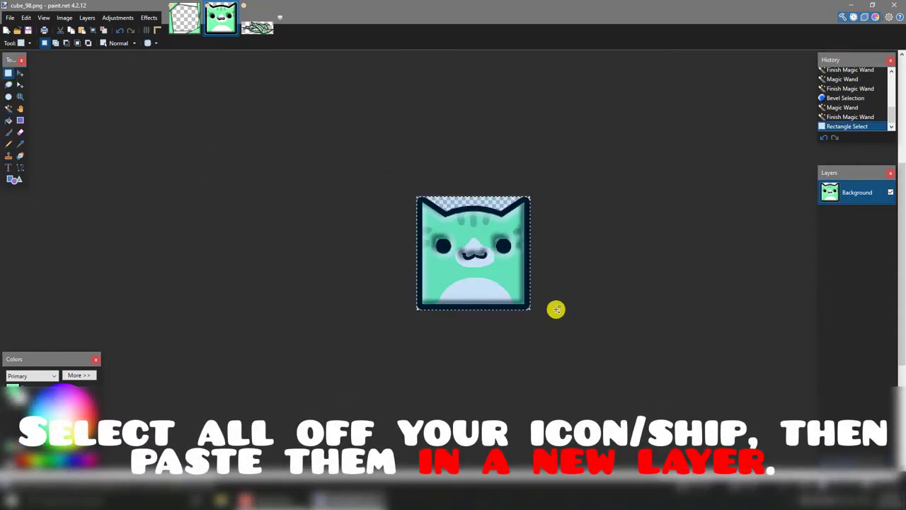
Step: Paste the cat cube onto Layer 3 of Boarder_5, centred and slightly tilted
click(186, 18)
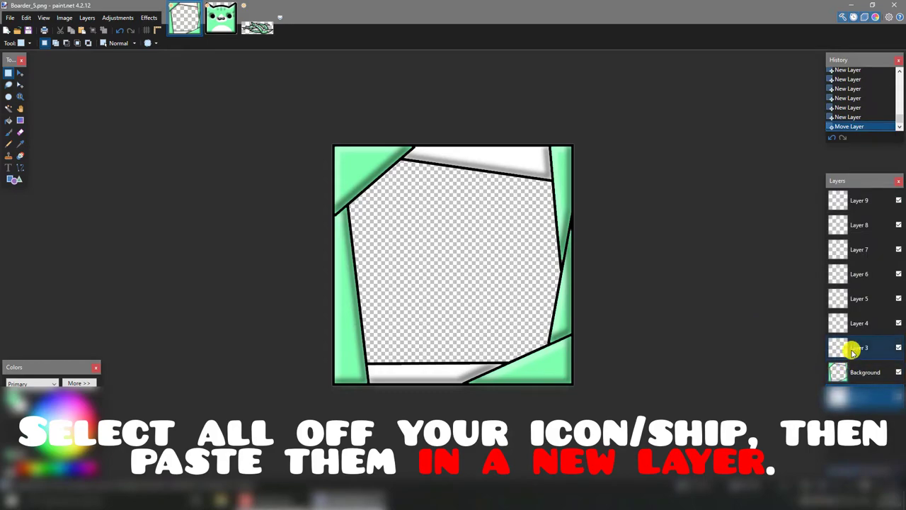
click(853, 351)
key(ctrl+v)
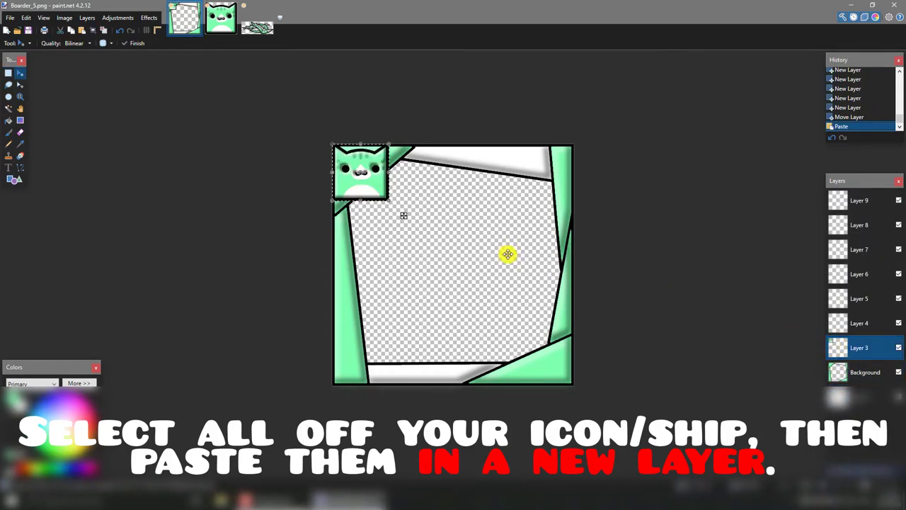
mouse_move(362, 186)
mouse_down()
mouse_move(443, 257)
mouse_move(399, 304)
mouse_move(405, 309)
mouse_up()
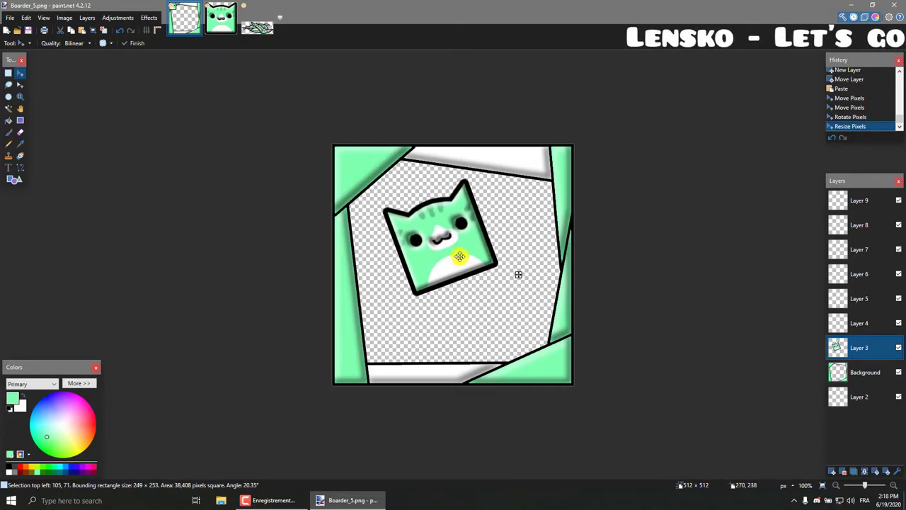
drag(518, 274, 513, 282)
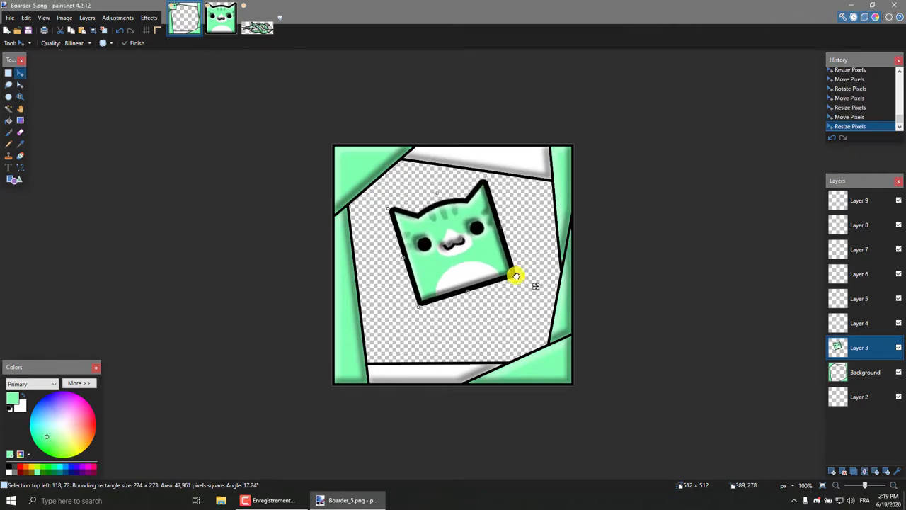
key(ctrl+d)
click(257, 27)
Step: Paste the ship onto Layer 4 of Boarder_5, enlarged at the centre
click(184, 18)
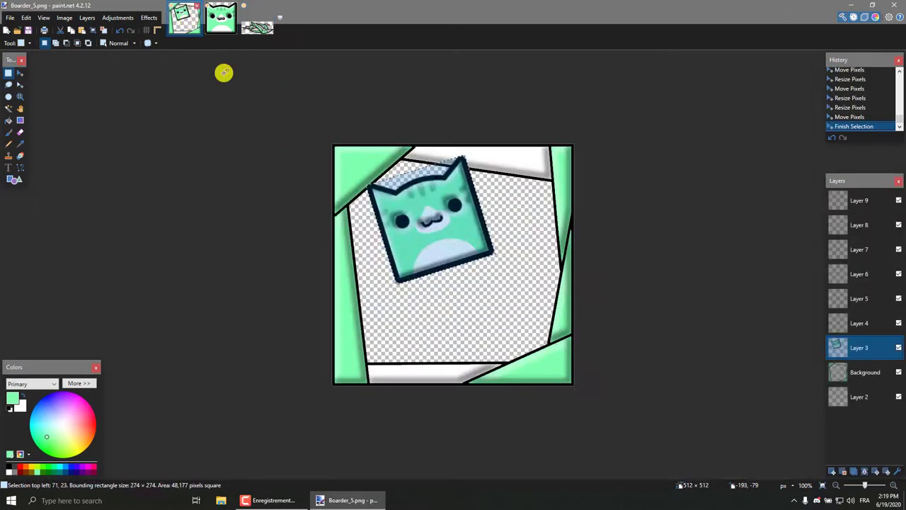
click(859, 323)
key(ctrl+v)
mouse_move(381, 163)
mouse_down()
mouse_move(426, 205)
mouse_move(542, 362)
mouse_move(469, 265)
mouse_move(457, 165)
mouse_up()
click(8, 73)
Step: Draw a rectangular selection around the cat on Layer 3
click(275, 194)
click(841, 347)
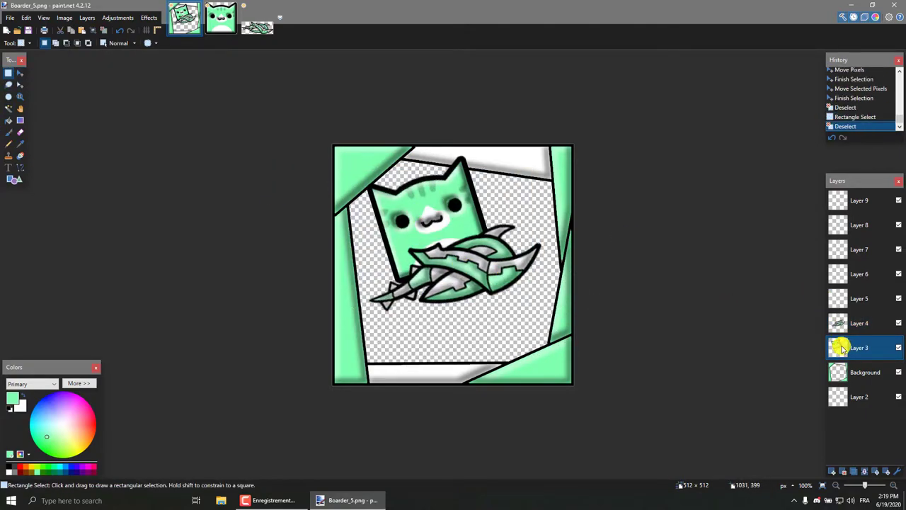
key(ctrl+a)
key(ctrl+d)
mouse_move(369, 151)
mouse_down()
mouse_move(635, 283)
mouse_move(480, 287)
mouse_up()
drag(490, 151, 353, 287)
key(m)
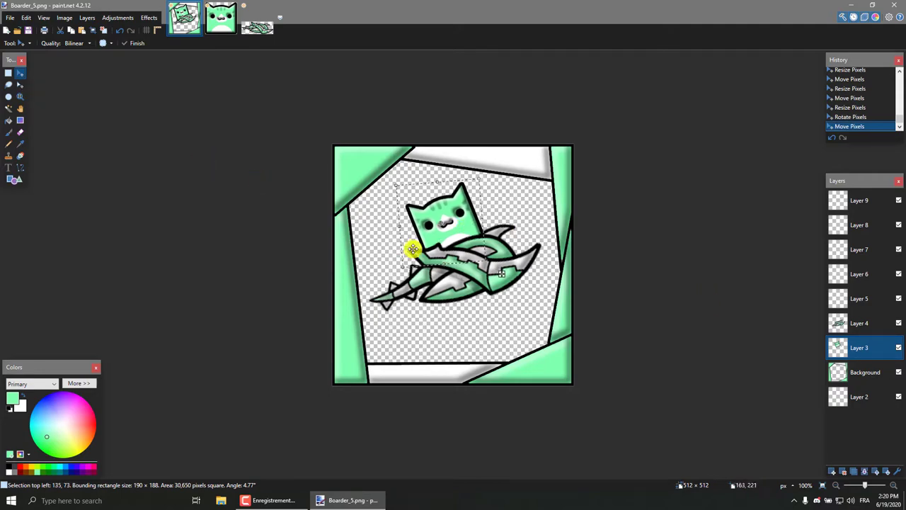
Step: Select the band across the cat and erase it from Layer 3
click(859, 323)
click(8, 72)
mouse_move(339, 211)
mouse_down()
mouse_move(573, 335)
mouse_move(557, 253)
mouse_up()
key(m)
click(875, 343)
key(Delete)
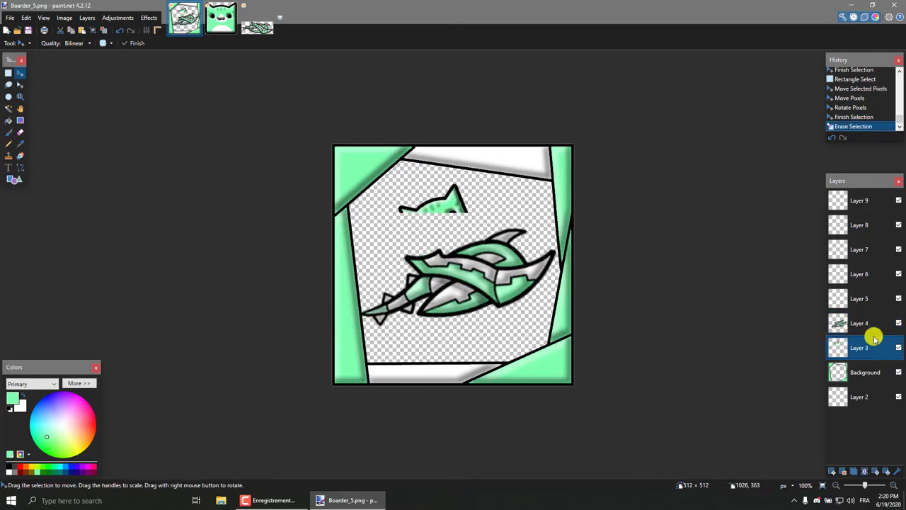
click(221, 18)
Step: Apply a bevel to the cat's green area in cube_98
click(7, 107)
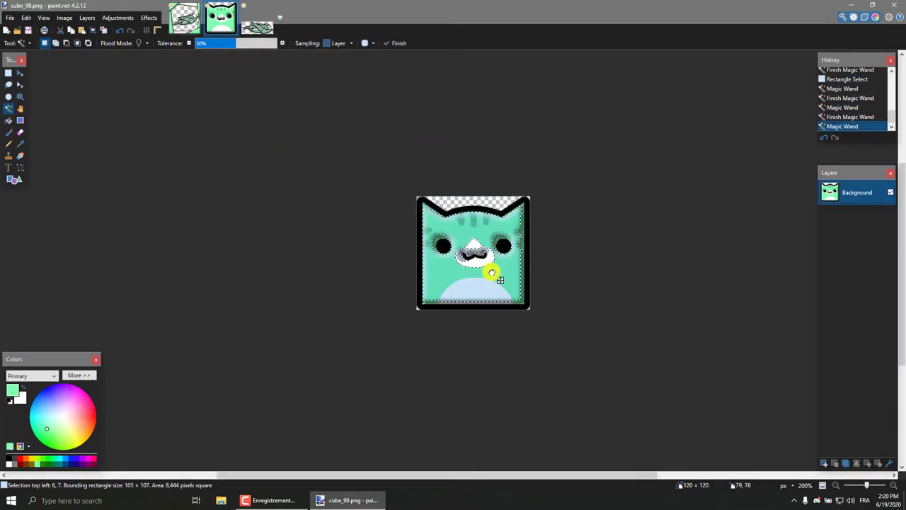
click(137, 17)
click(257, 144)
key(Return)
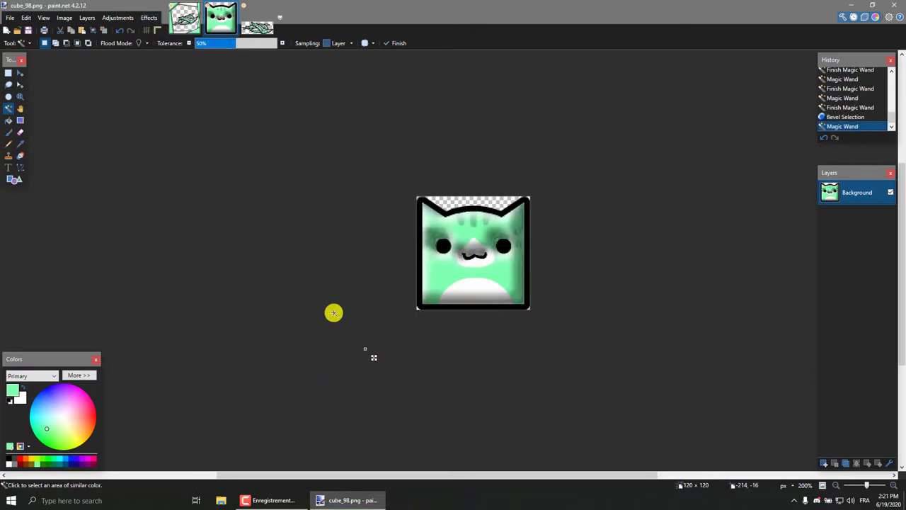
key(ctrl+z)
key(ctrl+z)
click(505, 269)
click(148, 18)
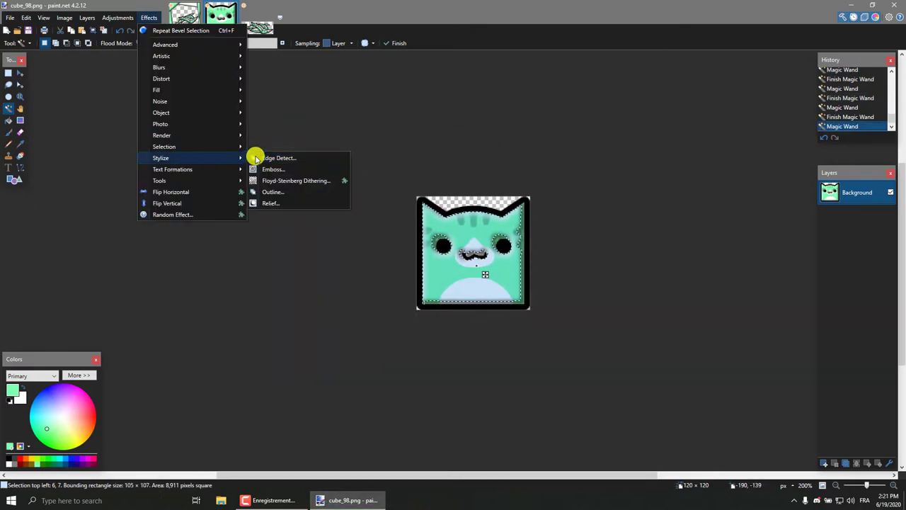
click(283, 158)
drag(261, 177, 246, 154)
click(313, 348)
Step: Copy the cat cube into Boarder_5, rotated and shrunk over the ship
click(200, 259)
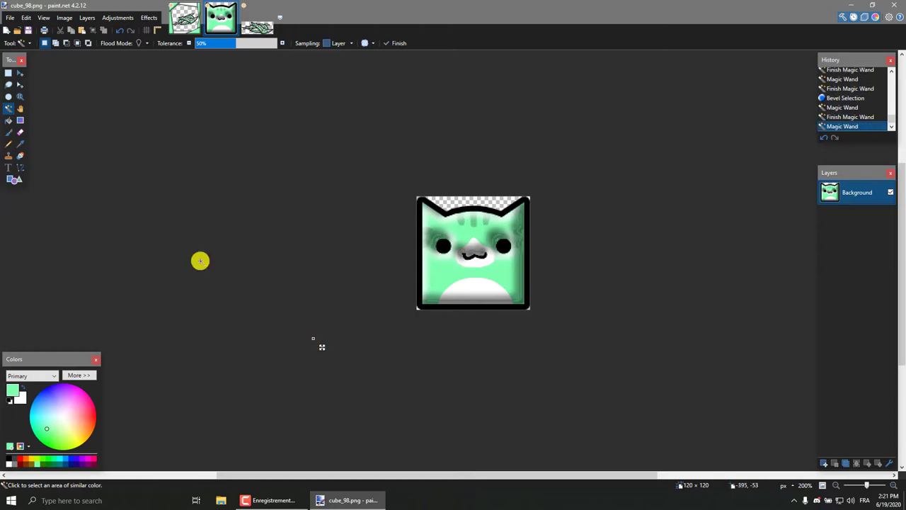
key(s)
key(ctrl+c)
click(184, 18)
key(ctrl+v)
drag(390, 208, 453, 233)
mouse_move(550, 243)
mouse_down()
mouse_move(496, 212)
mouse_move(471, 228)
mouse_up()
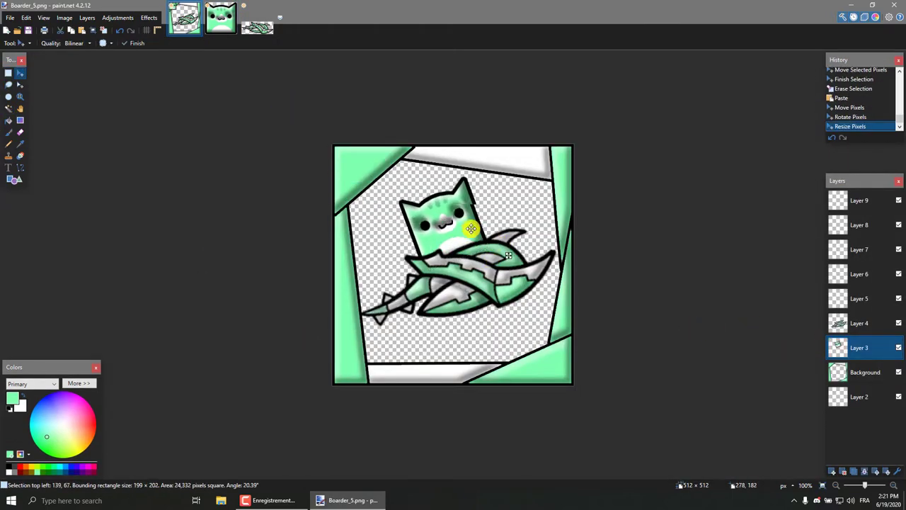
key(ctrl+d)
Step: Nudge the cat cube down-left to ride just above the ship, then deselect
key(s)
drag(368, 172, 498, 286)
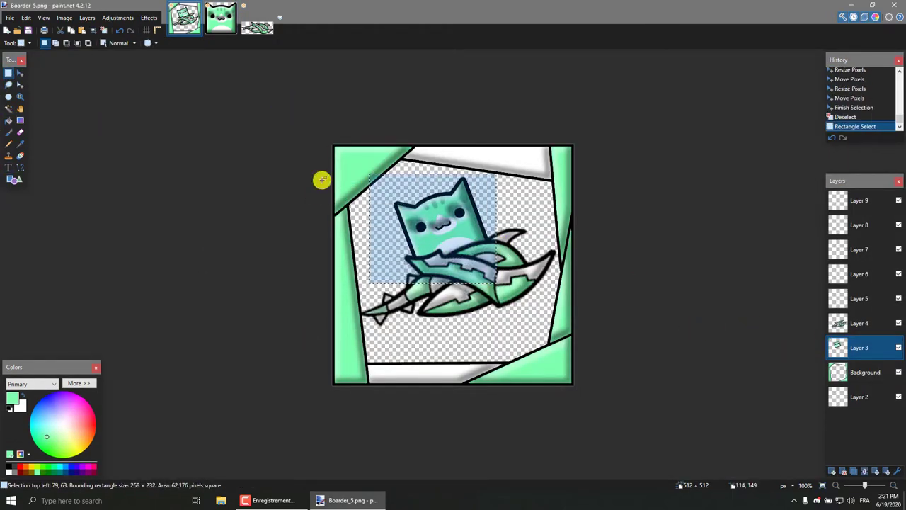
drag(432, 286, 427, 289)
drag(414, 237, 411, 238)
key(ctrl+d)
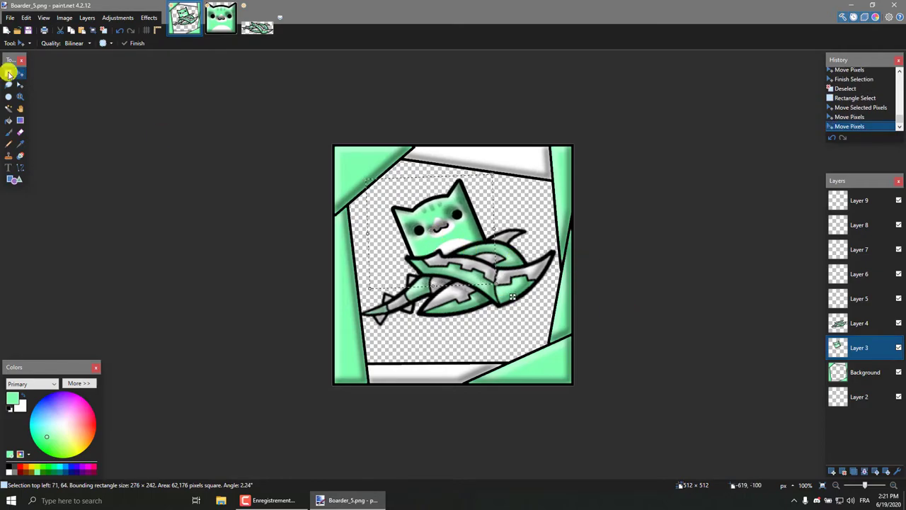
click(7, 73)
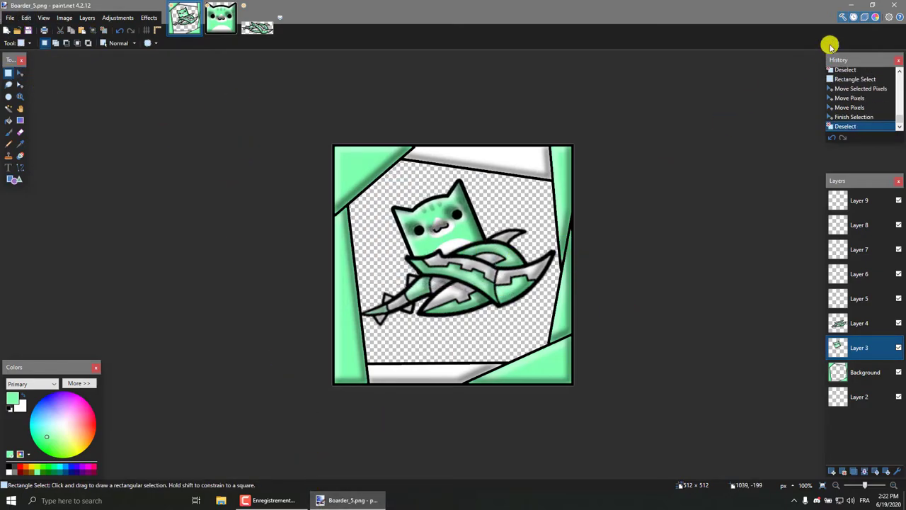
Step: Open GD 2.1 iconkit.zip and preview TRAIL_02.png in Icon Kit 2.1 by Dak2014 > Trails
click(851, 4)
double_click(840, 125)
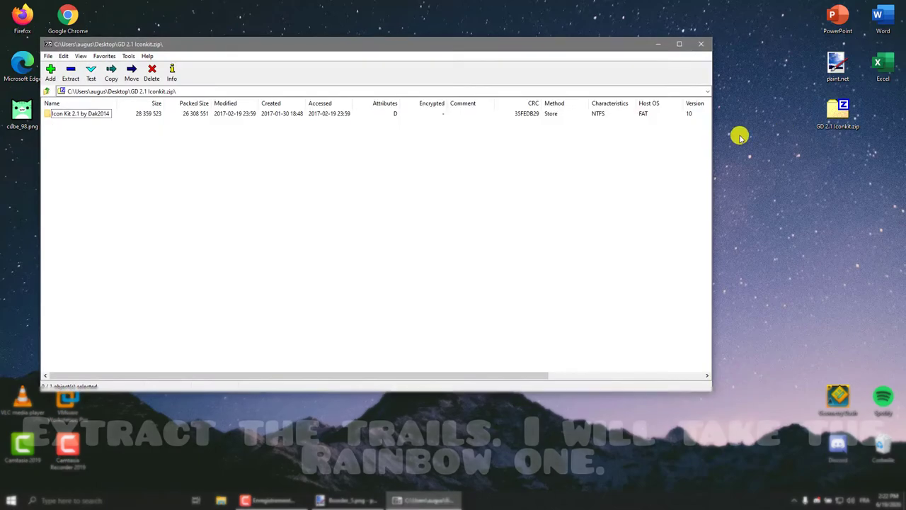
double_click(75, 114)
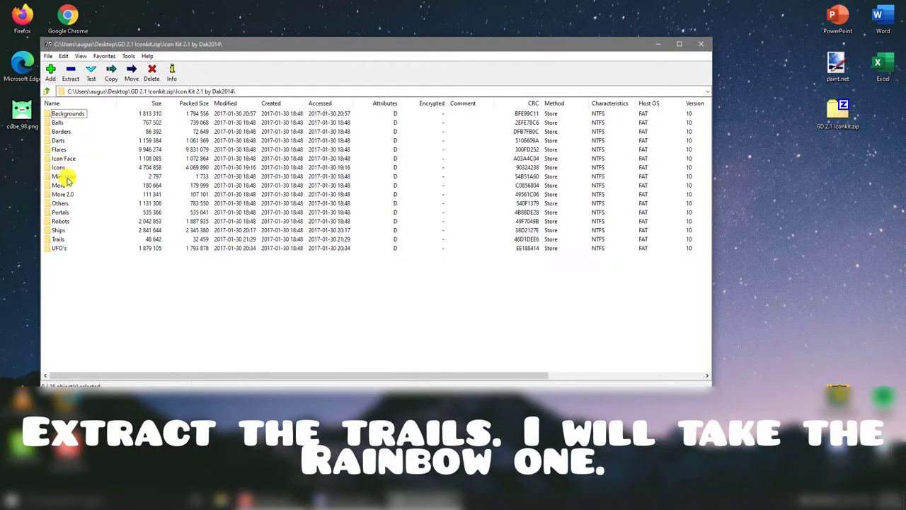
double_click(60, 238)
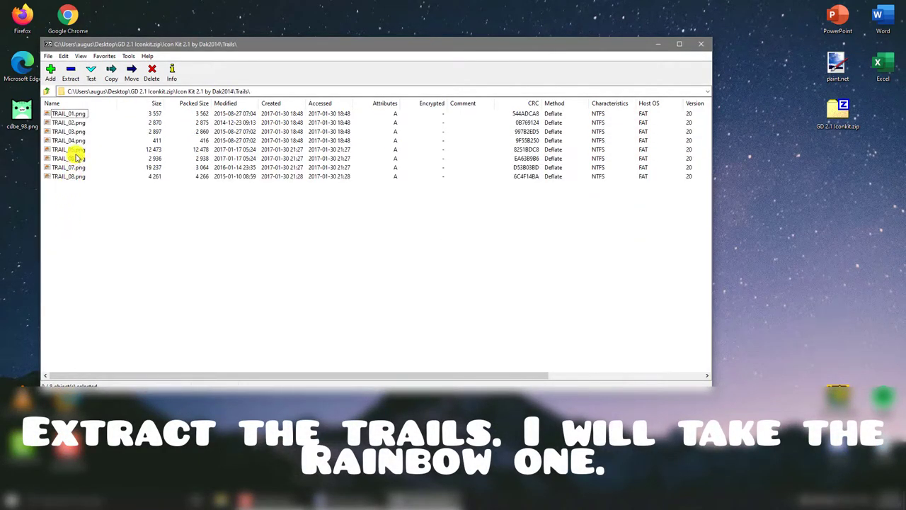
double_click(75, 123)
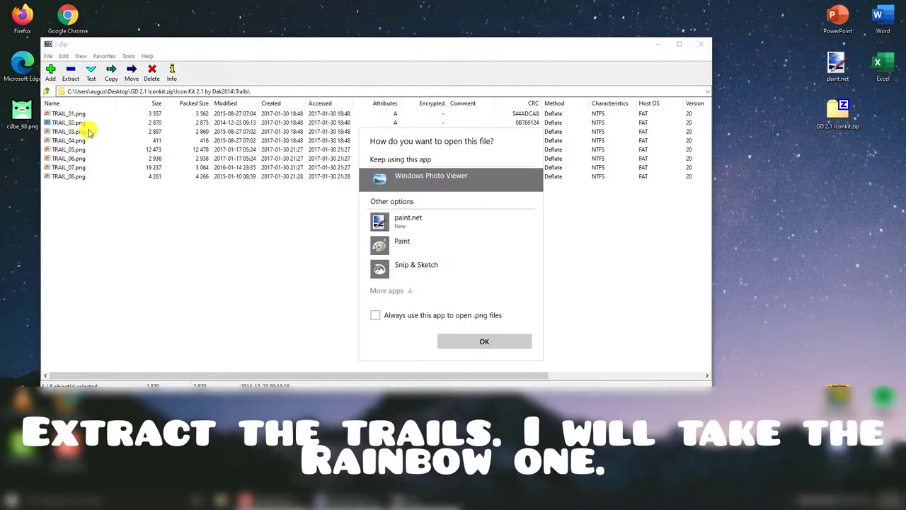
click(475, 343)
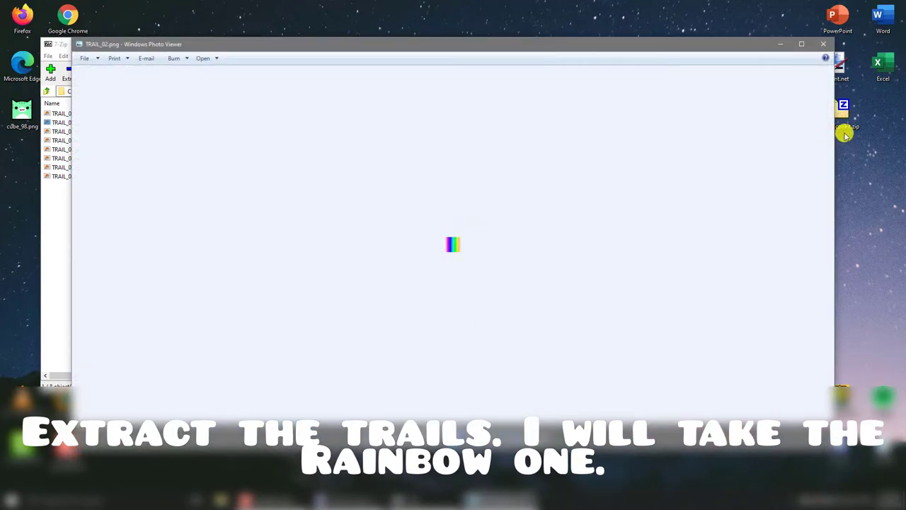
click(823, 43)
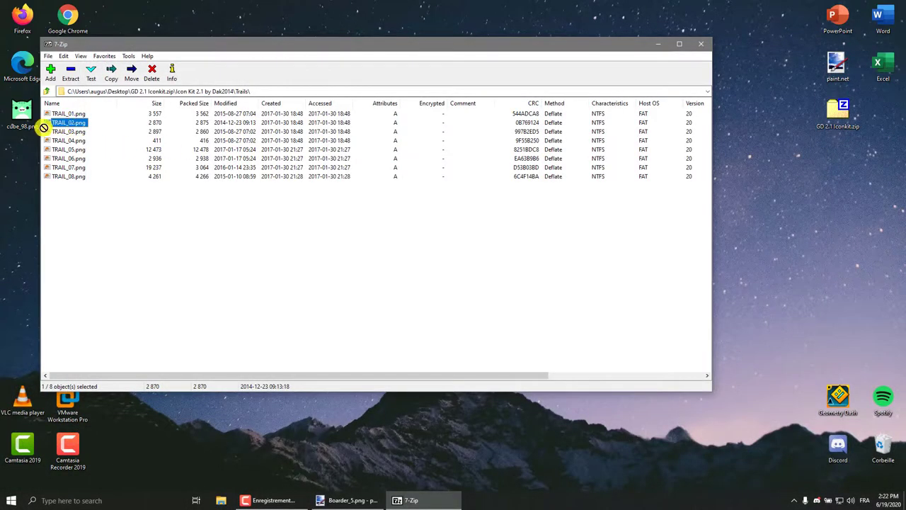
Step: Extract TRAIL_02.png to the desktop and close 7-Zip
drag(44, 127, 20, 154)
click(701, 44)
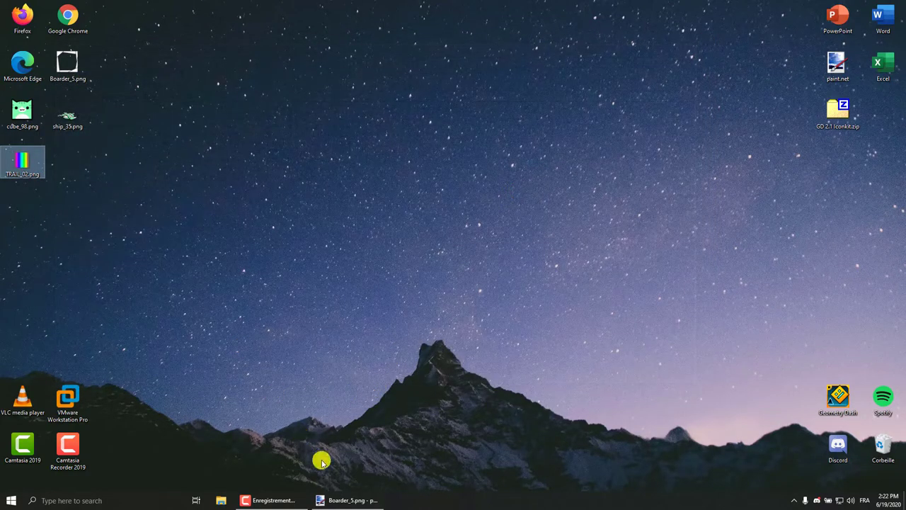
click(347, 500)
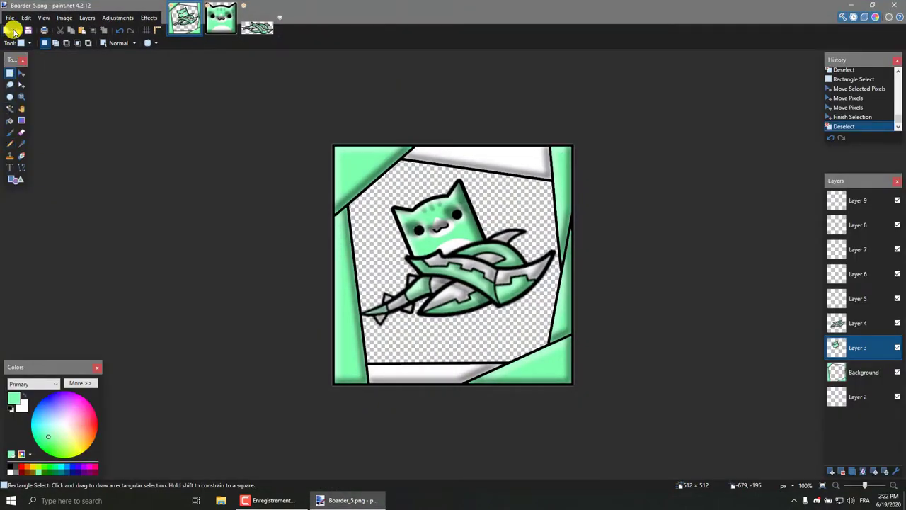
Step: Open TRAIL_02.png and paste the rainbow trail onto Layer 5 of Boarder_5
click(16, 29)
double_click(257, 84)
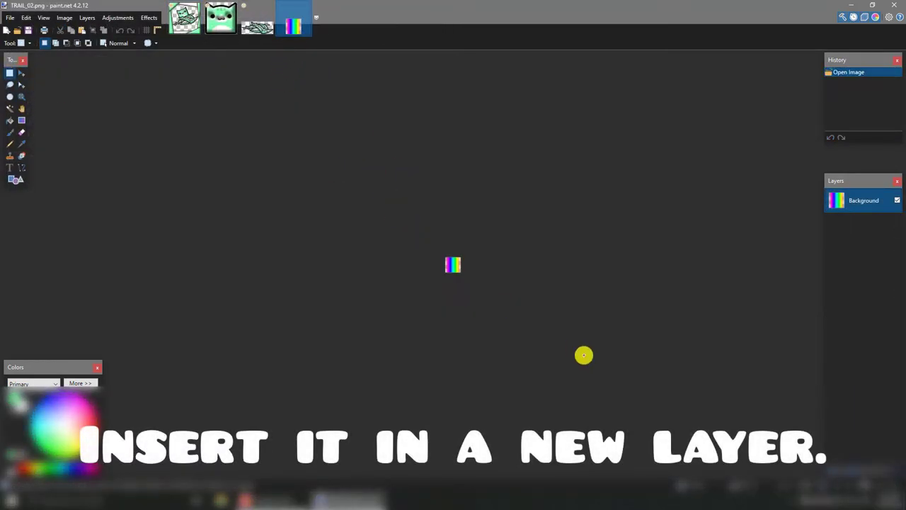
key(ctrl+a)
click(183, 23)
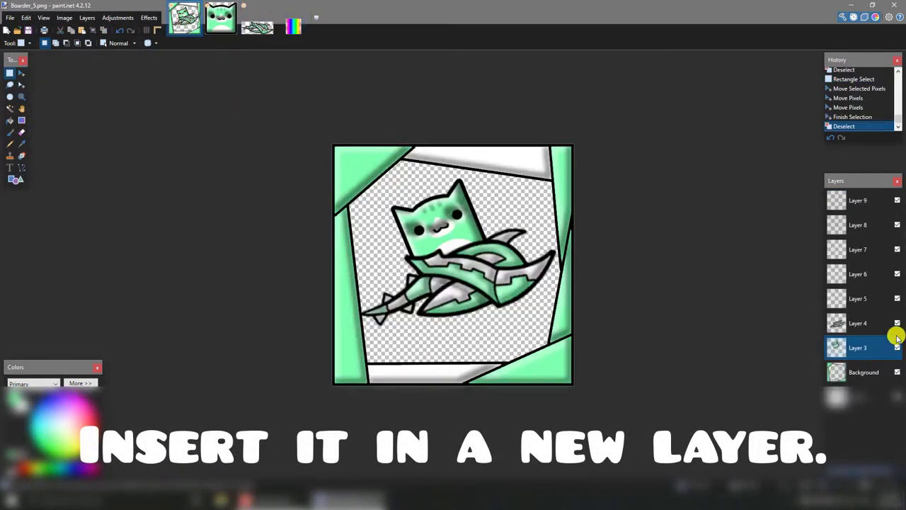
click(857, 301)
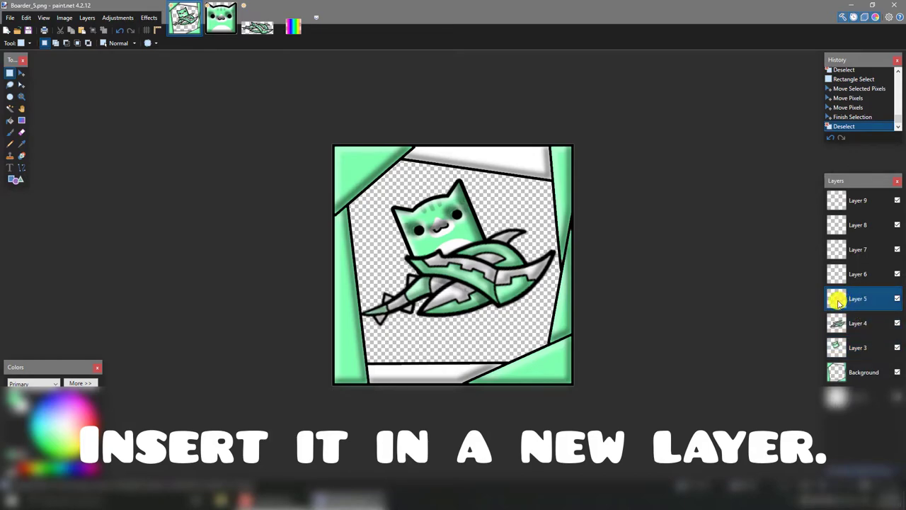
key(ctrl+v)
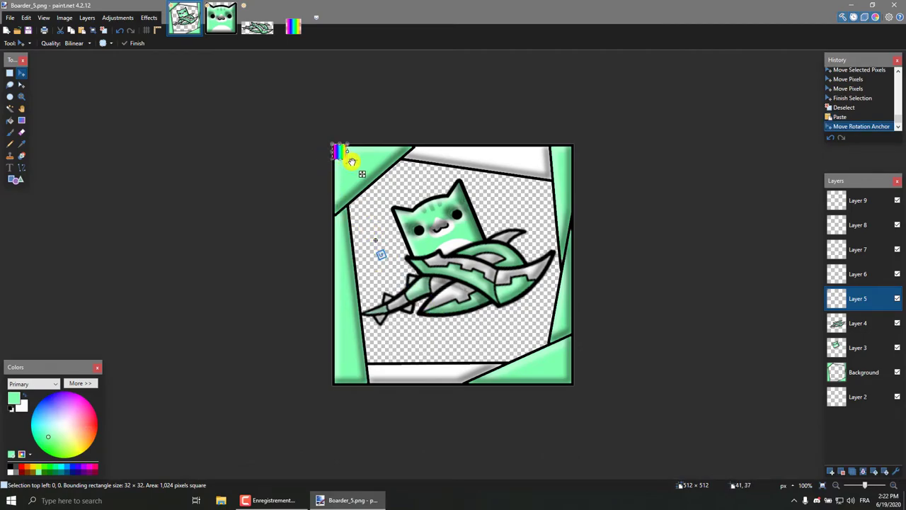
Step: Stretch the trail toward the lower-left and move Layer 5 below the cat and ship
mouse_move(373, 183)
mouse_down()
mouse_move(375, 239)
mouse_move(404, 299)
mouse_move(397, 356)
mouse_move(410, 373)
mouse_move(360, 324)
mouse_move(390, 356)
mouse_move(372, 291)
mouse_up()
drag(857, 298, 857, 347)
key(ctrl+d)
click(9, 73)
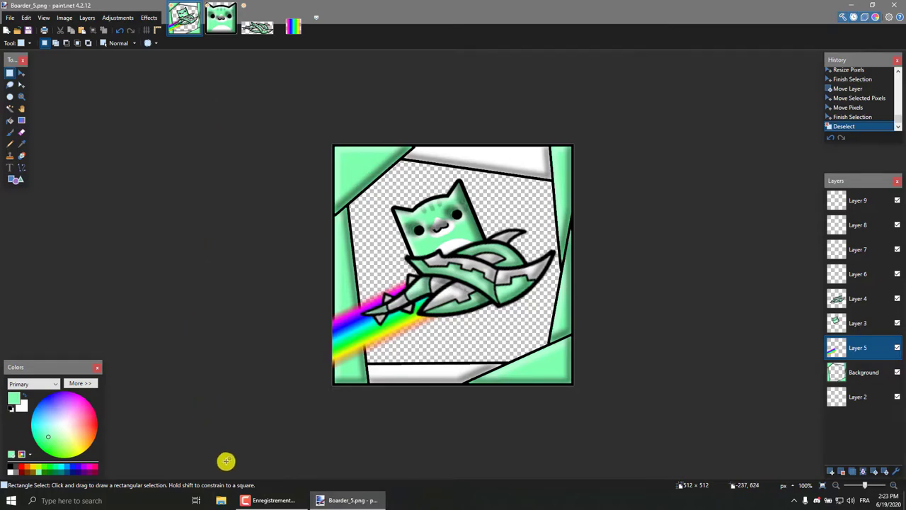
Step: Install the Pusab font from the font folder on the D: drive
click(221, 500)
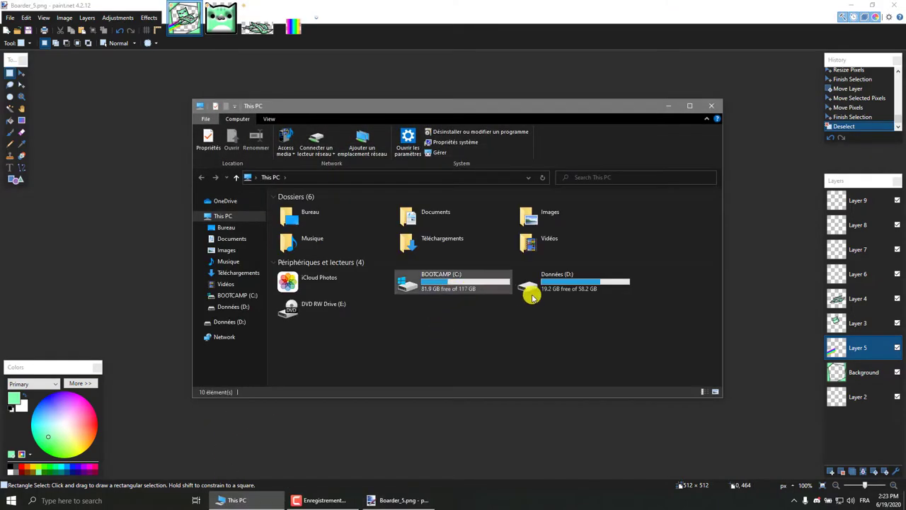
double_click(530, 296)
double_click(310, 334)
scroll(310, 307, down, 3)
double_click(310, 344)
click(117, 98)
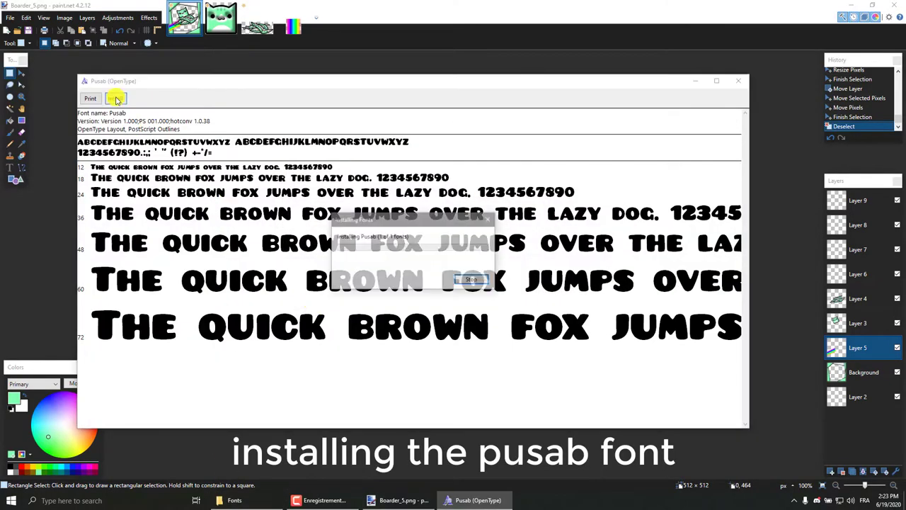
click(738, 80)
click(708, 101)
click(857, 322)
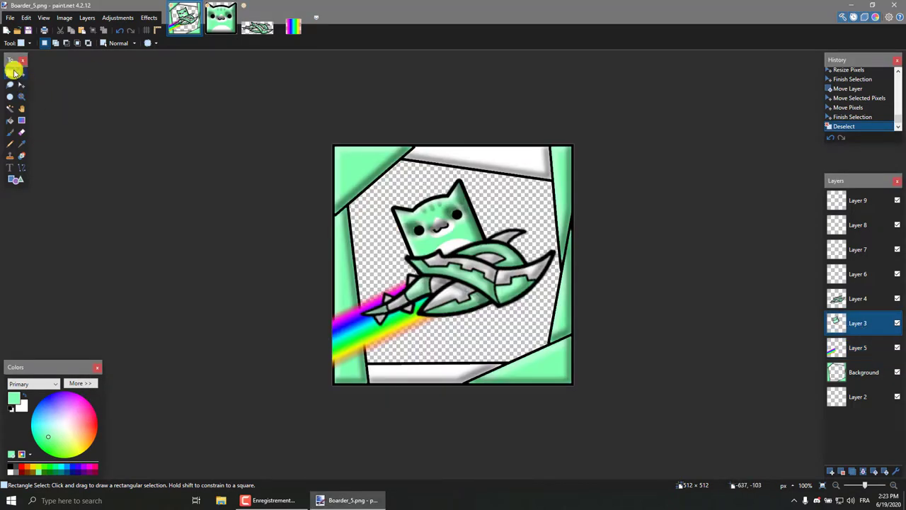
Step: Give the cat cube a 6 px near-white Outline Object outline
drag(345, 160, 547, 343)
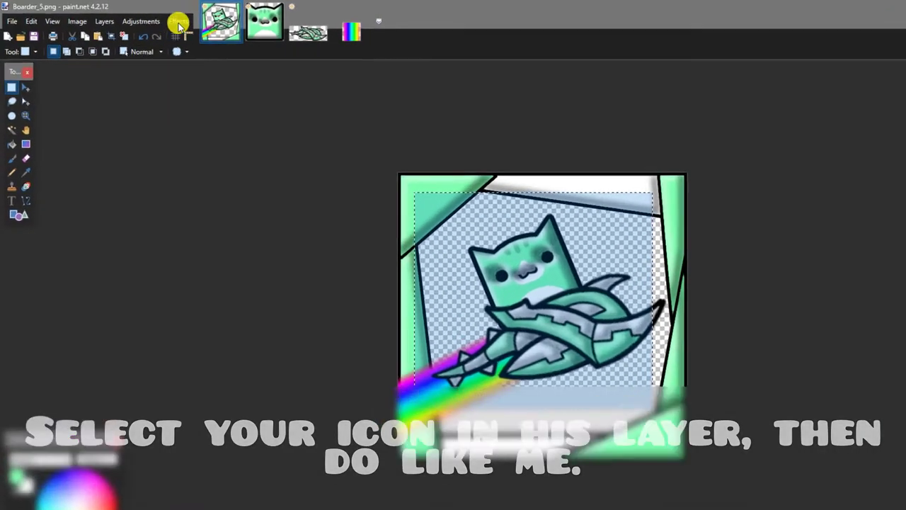
click(149, 17)
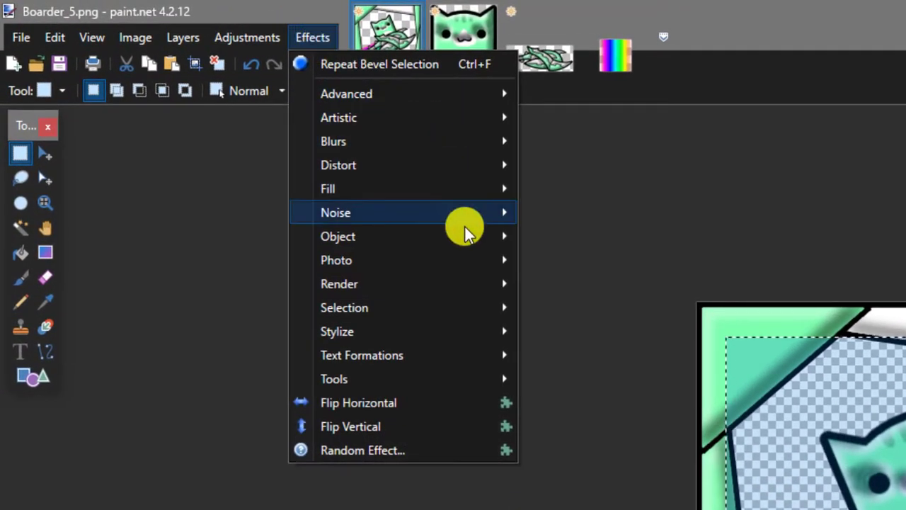
mouse_move(319, 224)
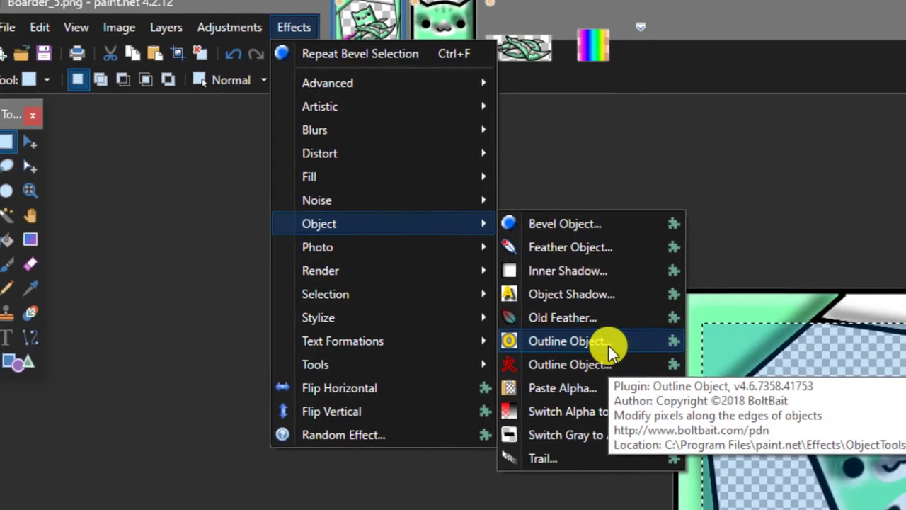
click(566, 341)
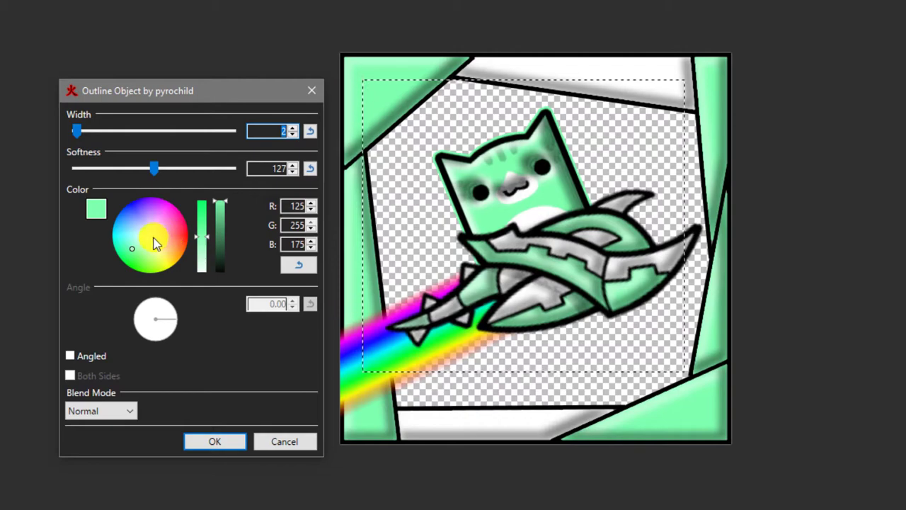
click(152, 237)
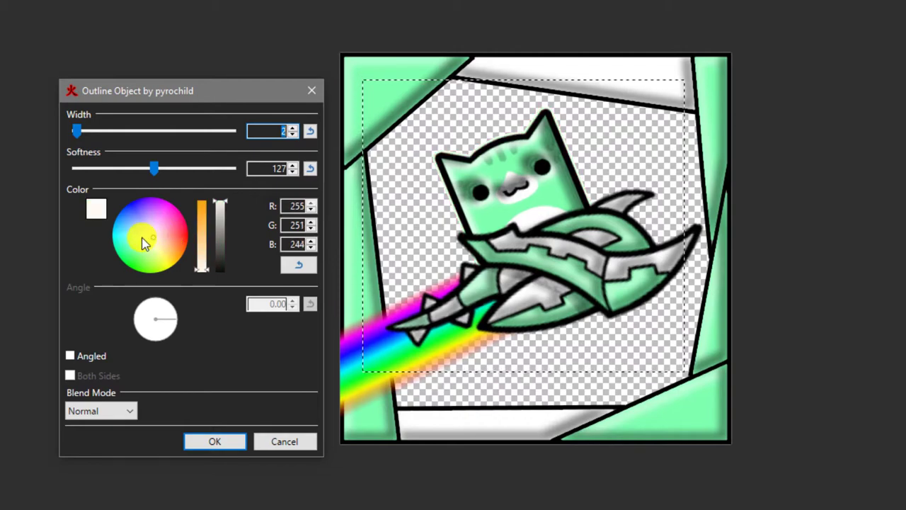
click(214, 443)
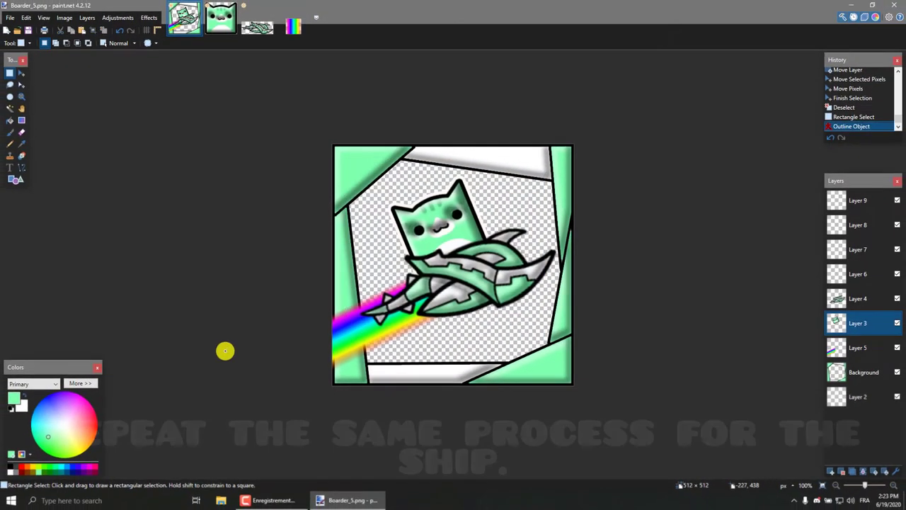
Step: Outline the ship on Layer 4 in white with Outline Object, then deselect
click(864, 298)
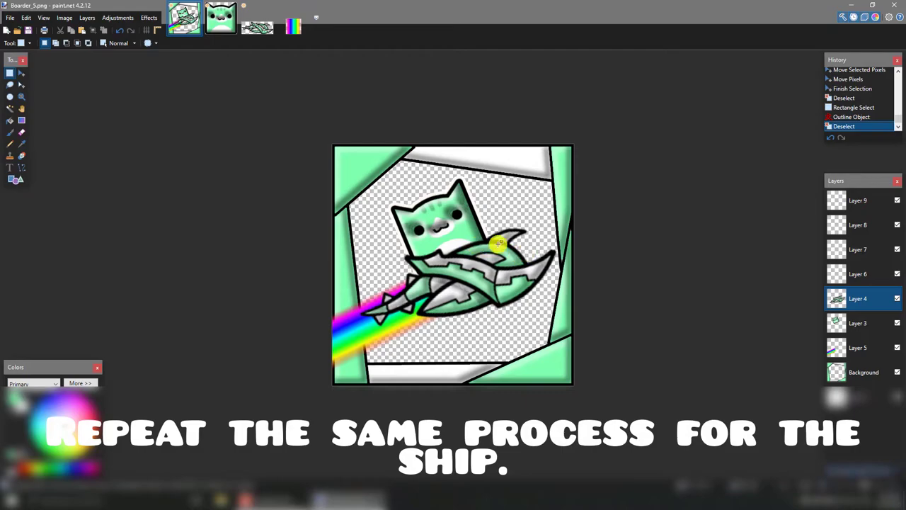
drag(345, 189, 596, 372)
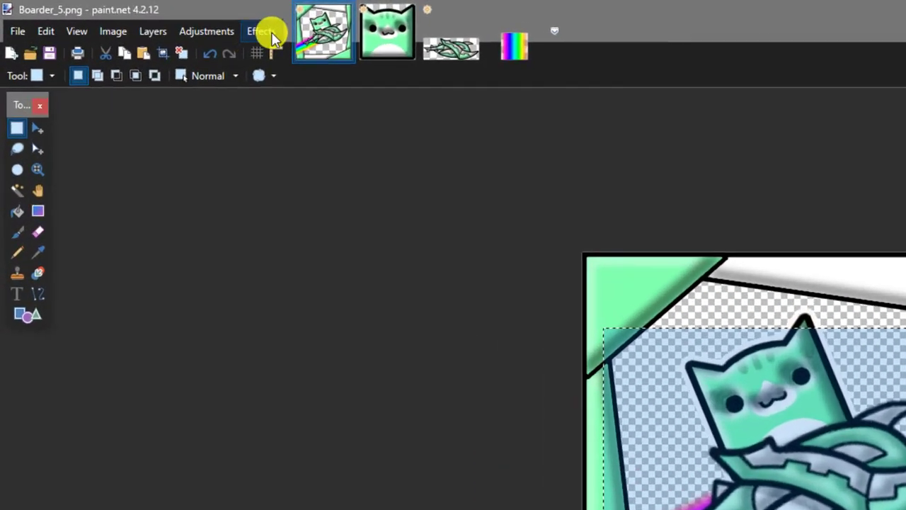
click(149, 17)
mouse_move(327, 228)
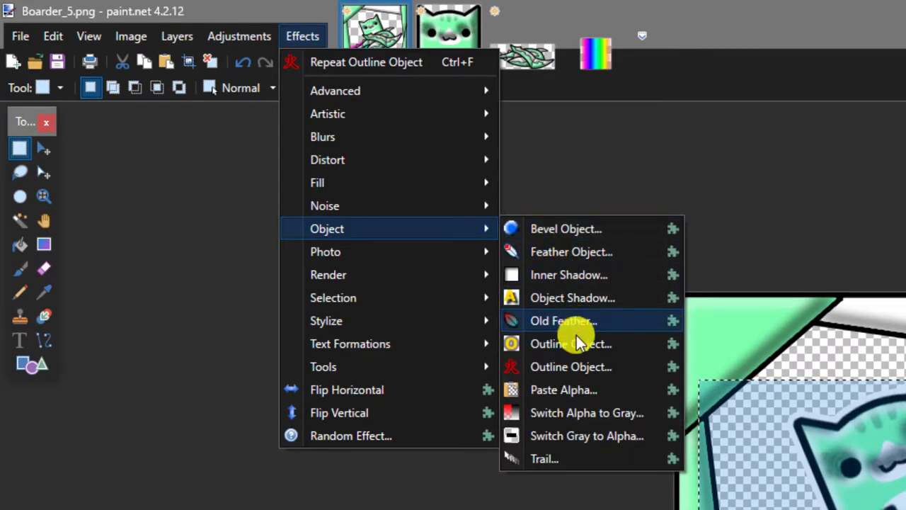
click(578, 369)
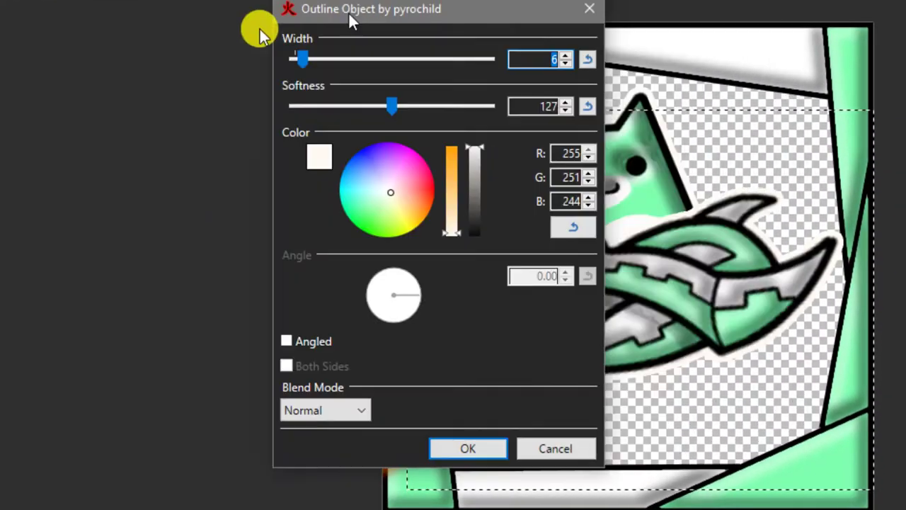
mouse_move(350, 15)
mouse_down()
mouse_move(110, 43)
mouse_move(117, 39)
mouse_up()
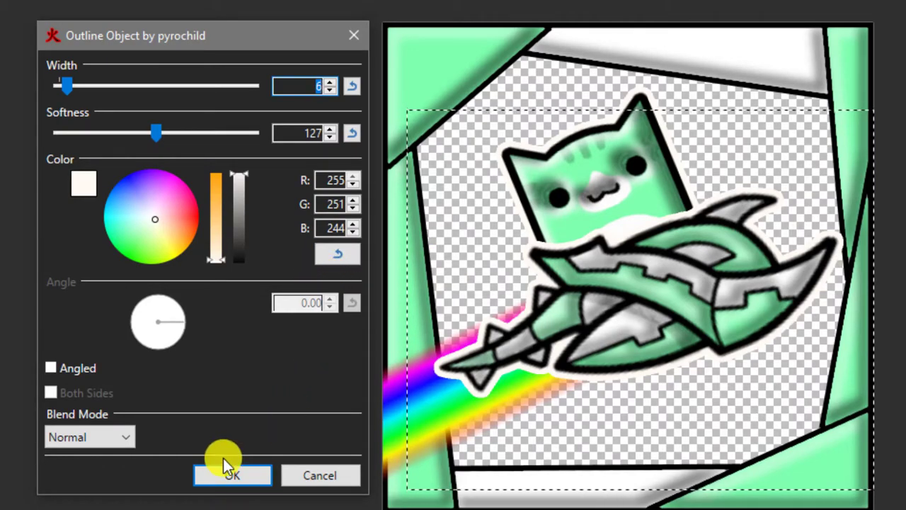
click(236, 476)
key(ctrl+d)
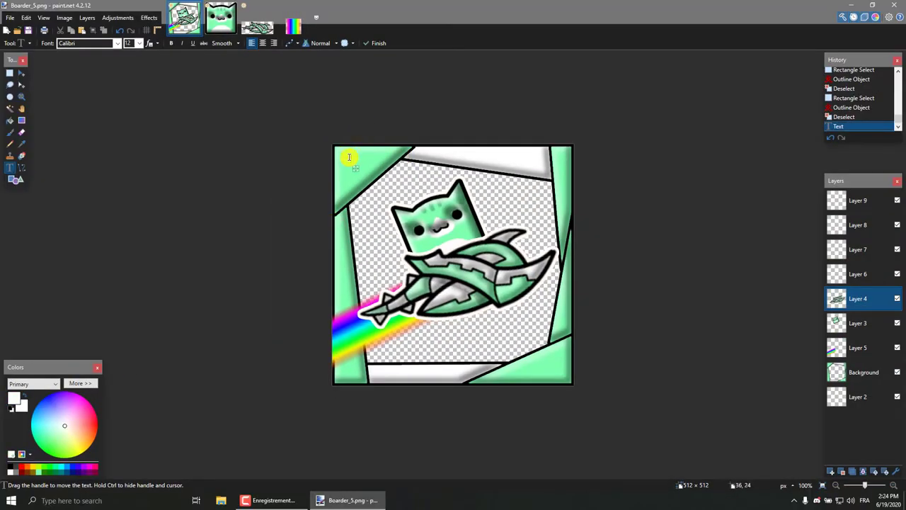
Step: Add a letter G in Pusab at size 48 in the top-left corner
click(139, 43)
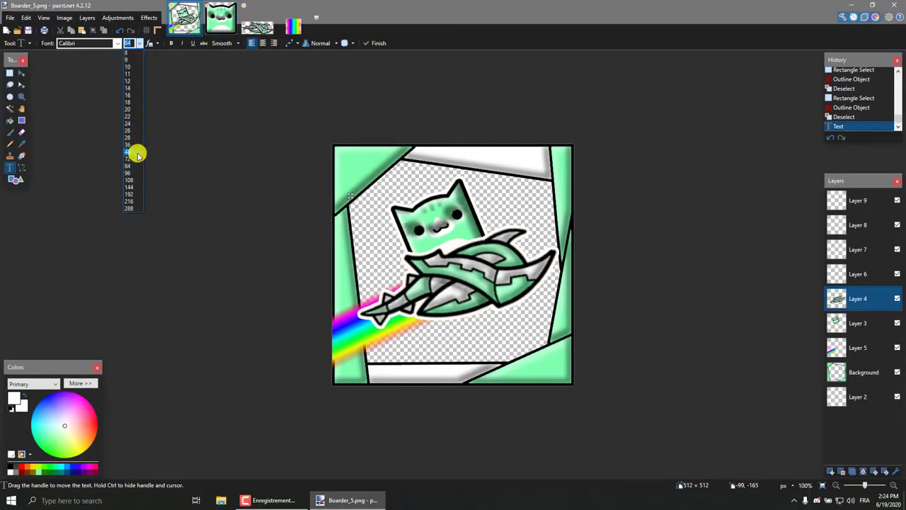
click(135, 152)
text(G)
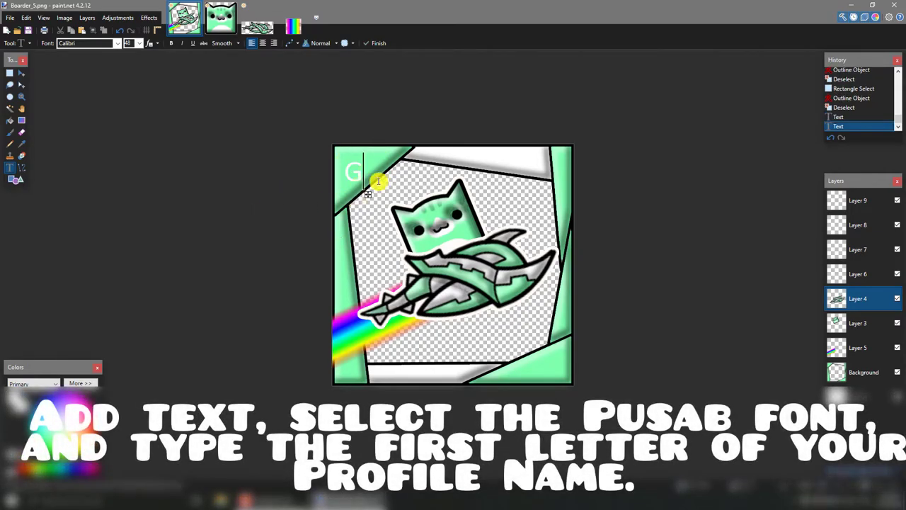
click(118, 43)
click(80, 318)
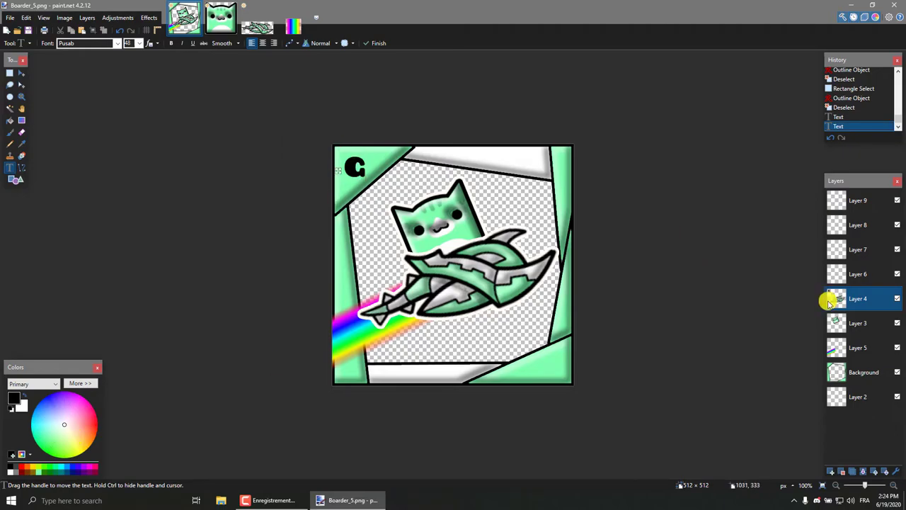
click(9, 72)
Step: Give the G a white outline and save the downloaded Oxygene font
drag(334, 145, 385, 193)
click(148, 18)
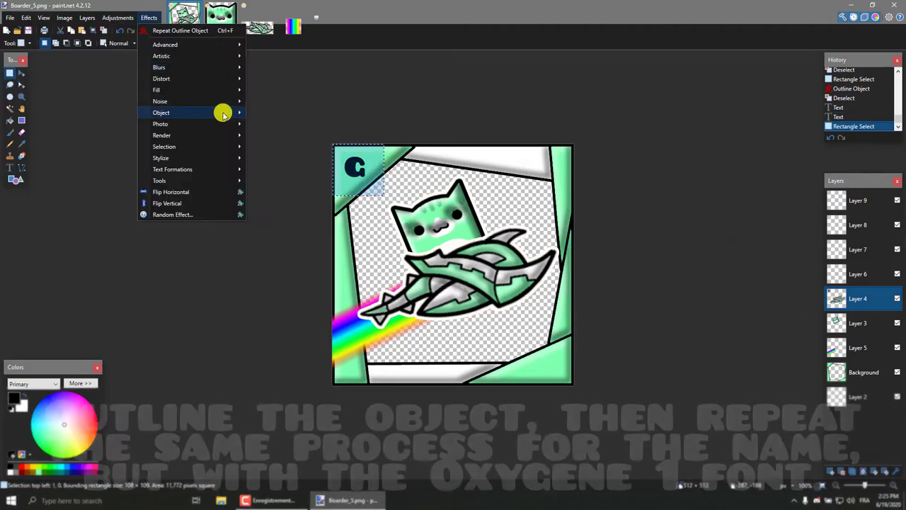
click(390, 135)
drag(152, 176, 139, 175)
click(216, 366)
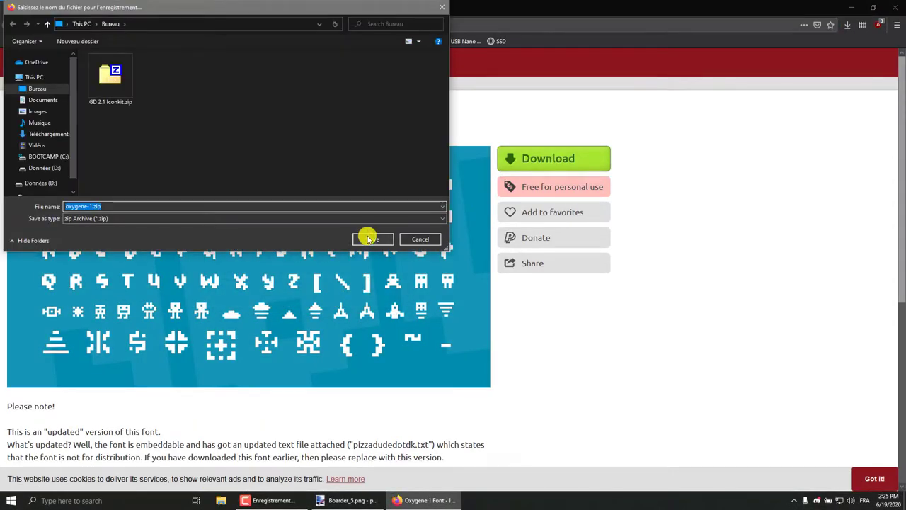
click(367, 238)
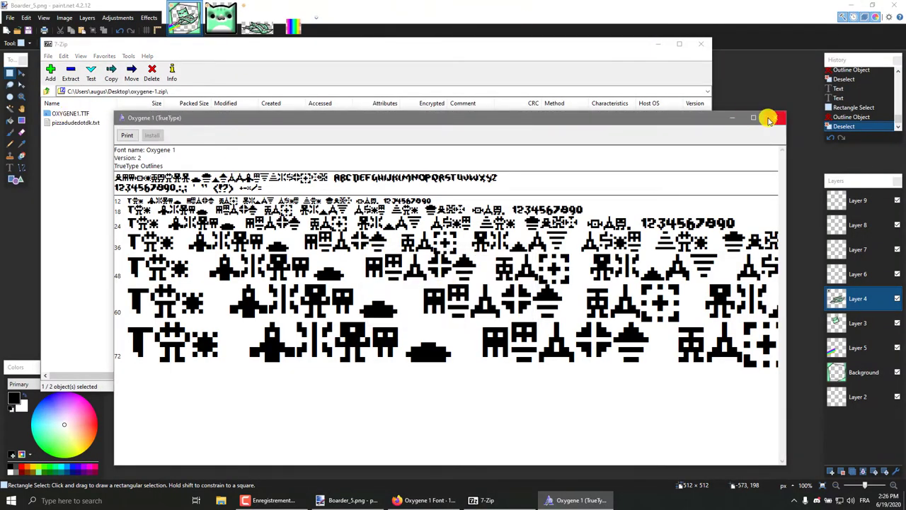
click(770, 120)
Step: Place the profile name in the Oxygene 1 font, then undo it from the wrong layer
click(9, 167)
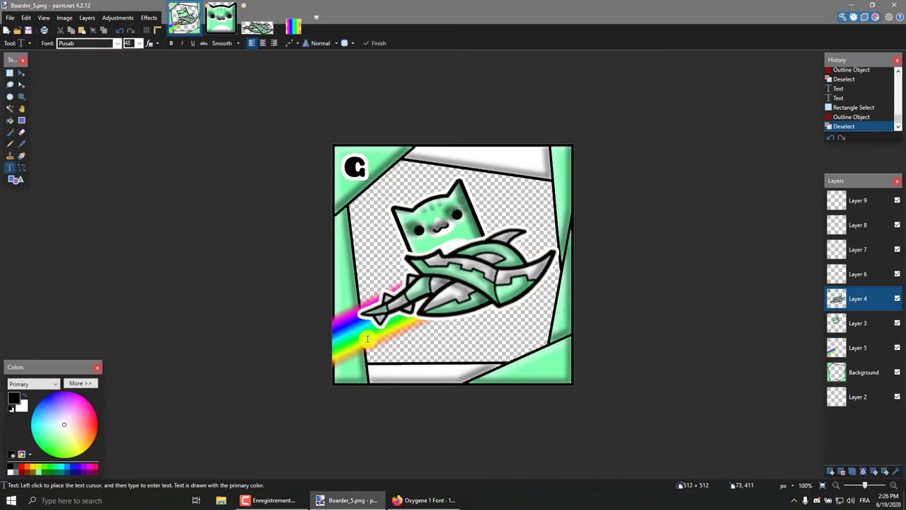
click(117, 44)
scroll(128, 141, up, 2)
click(183, 135)
text(GUSSYSTEM)
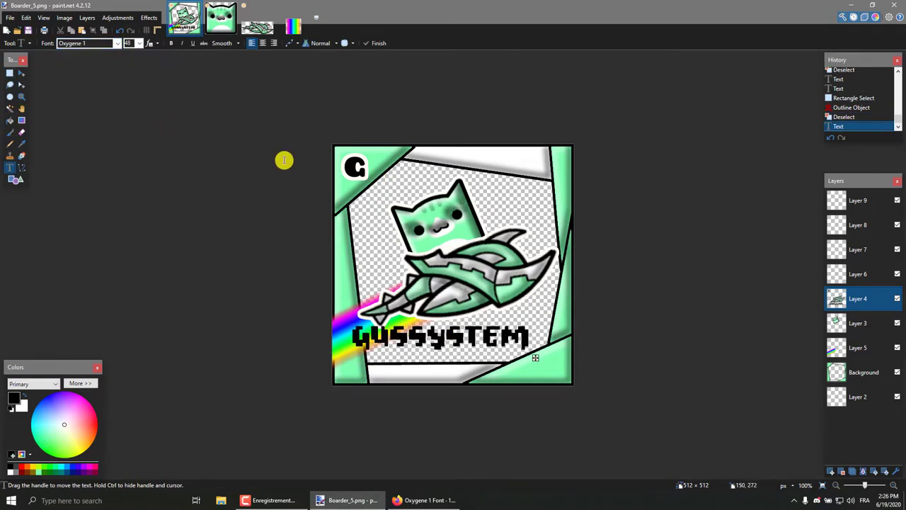
drag(535, 358, 547, 359)
key(s)
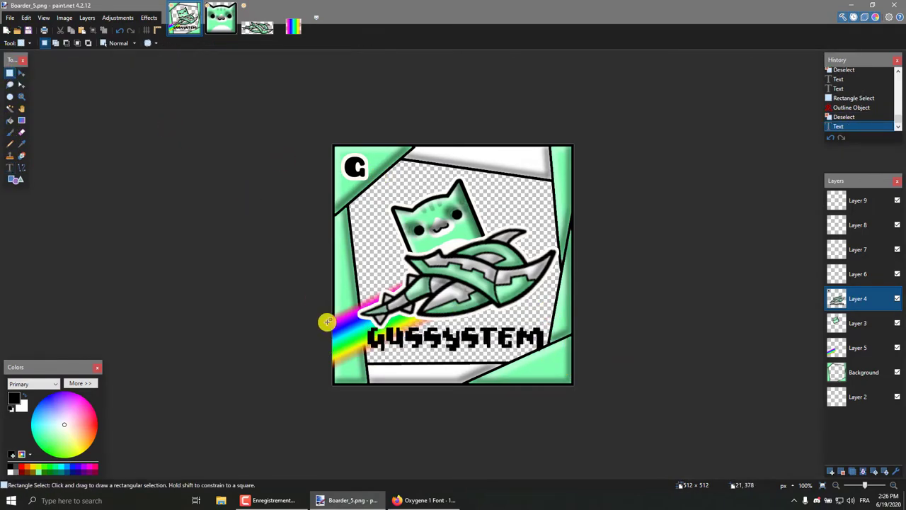
mouse_move(328, 319)
mouse_down()
mouse_move(566, 368)
mouse_move(366, 324)
mouse_up()
key(ctrl+z)
Step: Put the name on Layer 6 at the lower image and give it a white outline
click(856, 271)
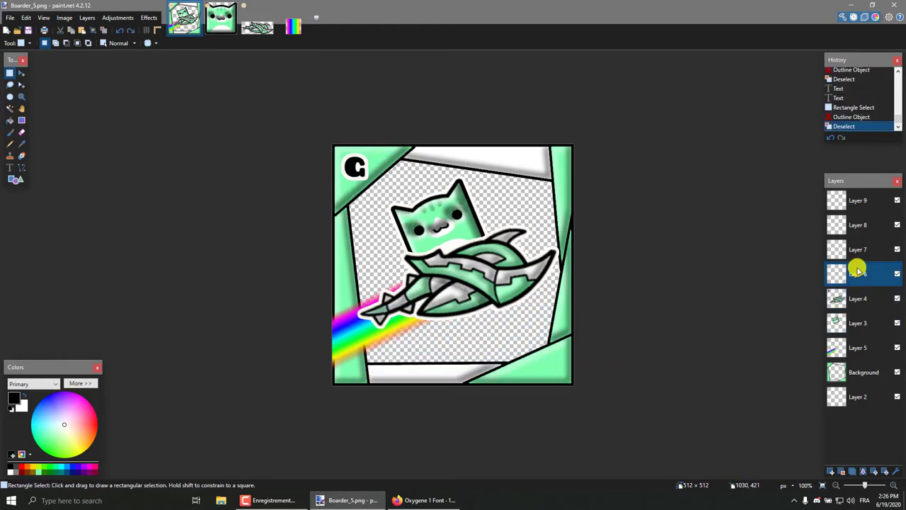
key(t)
mouse_move(566, 349)
mouse_down()
mouse_move(536, 366)
mouse_move(354, 328)
mouse_up()
key(s)
click(149, 17)
click(489, 324)
click(149, 17)
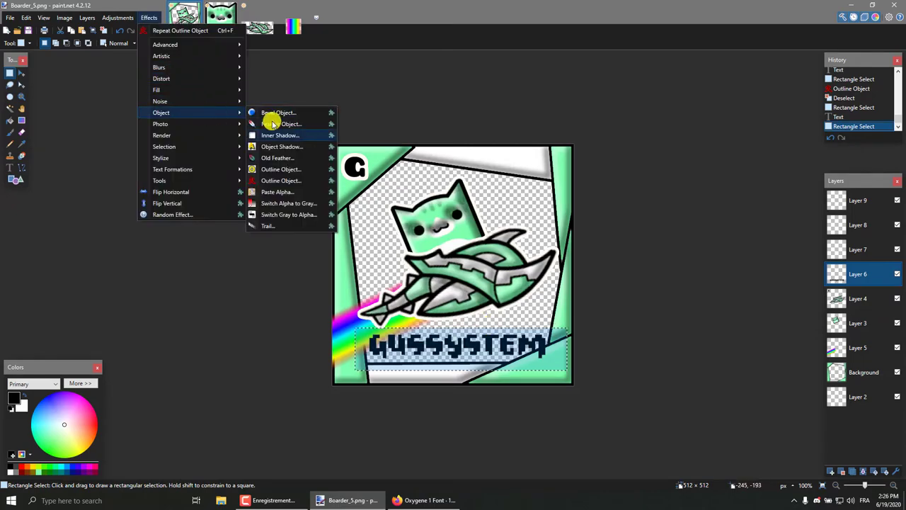
click(269, 121)
click(263, 396)
Step: Enlarge and tilt the name across the lower image
key(m)
mouse_move(569, 365)
mouse_down()
mouse_move(532, 344)
mouse_move(584, 346)
mouse_move(583, 354)
mouse_move(575, 336)
mouse_move(605, 339)
mouse_move(616, 307)
mouse_up()
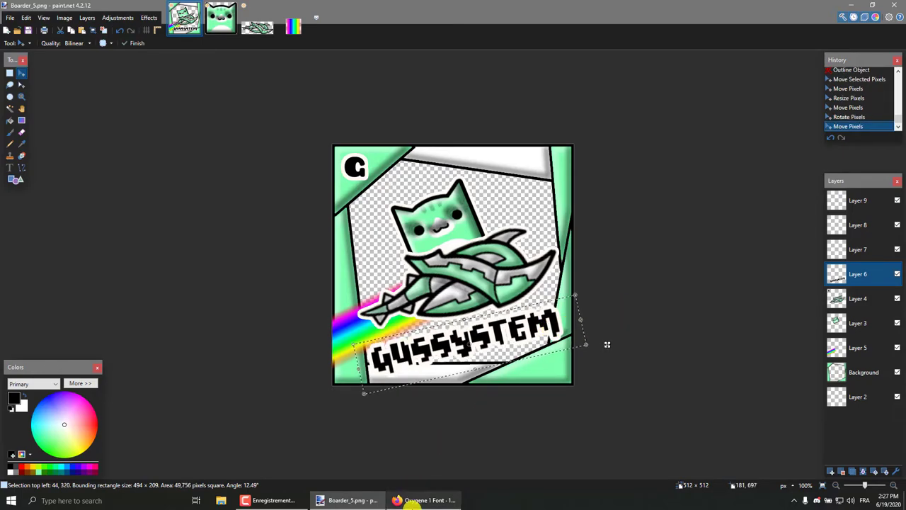
click(414, 501)
Step: Search Google Images for 'green space'
click(208, 27)
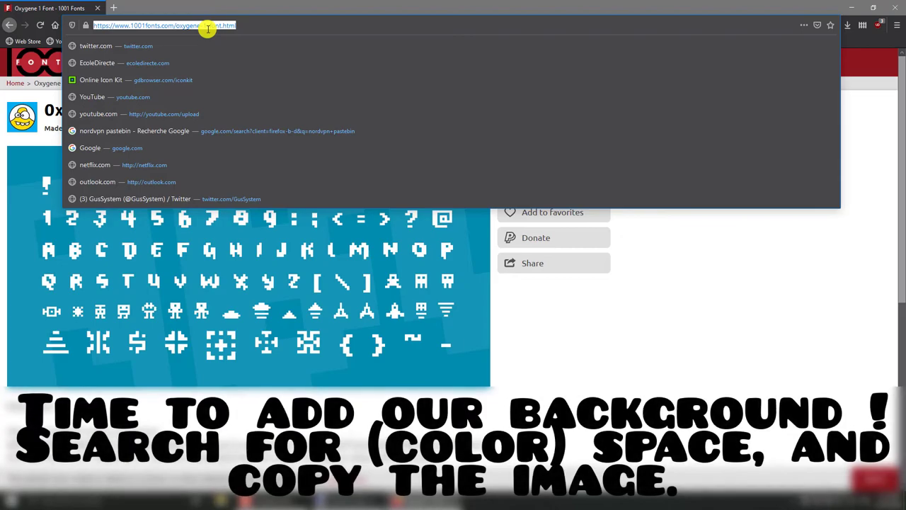
text(green spac)
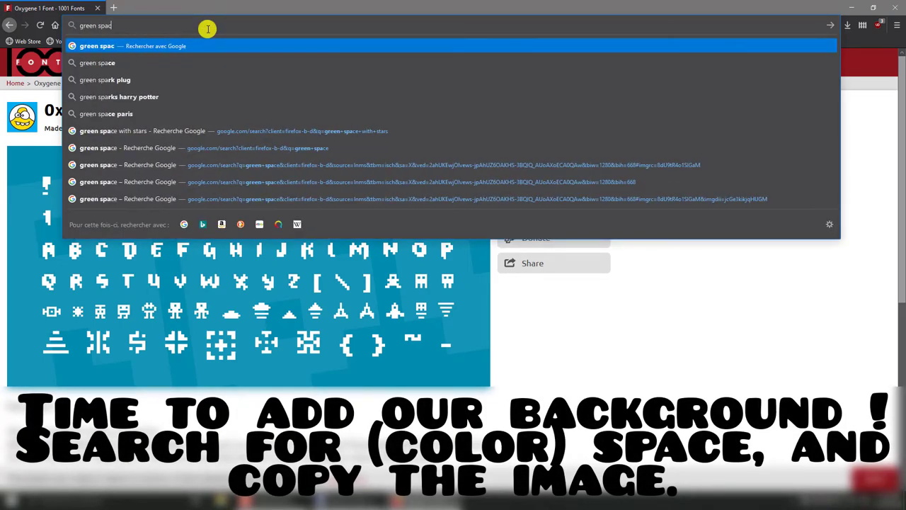
text(e)
key(Return)
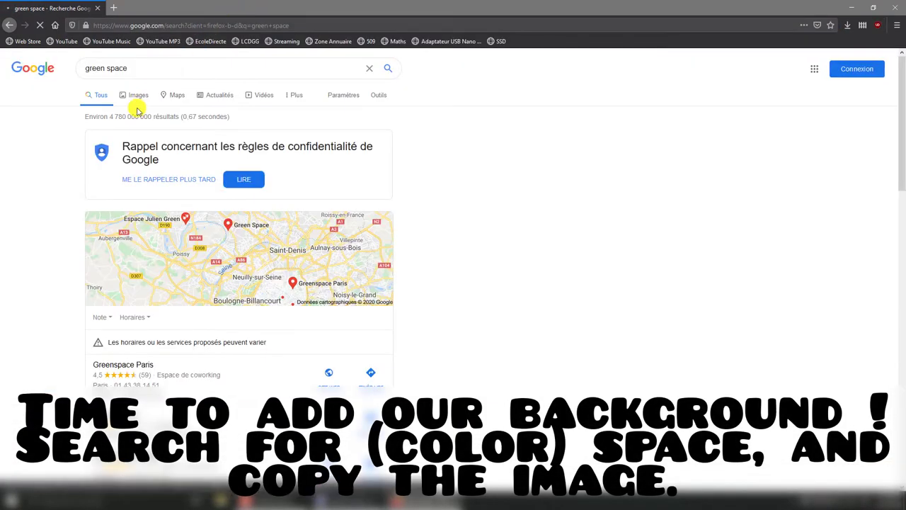
click(138, 98)
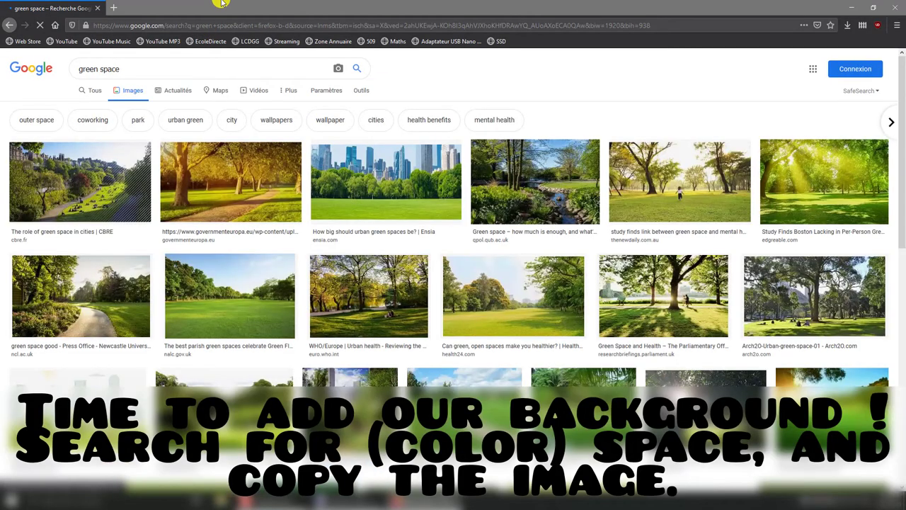
scroll(354, 211, down, 3)
scroll(360, 214, down, 2)
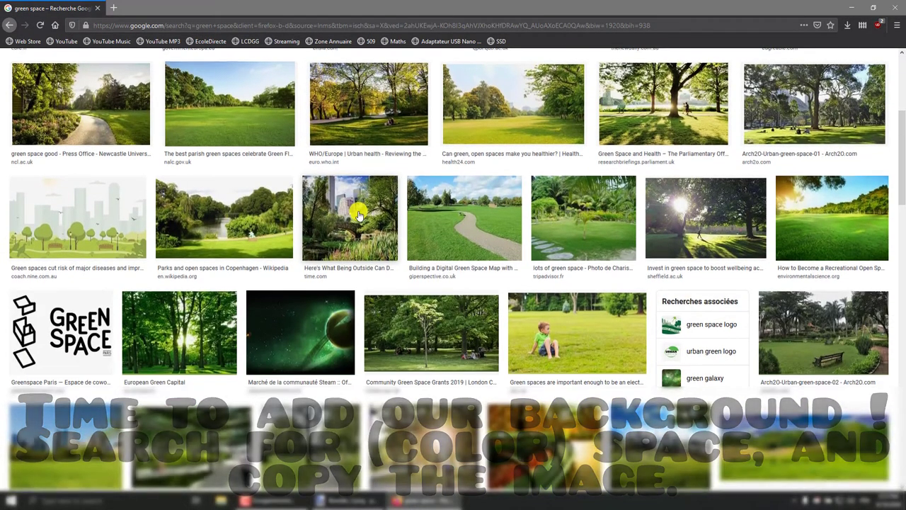
scroll(360, 214, down, 3)
Step: Copy the starry green space image to the clipboard
click(313, 187)
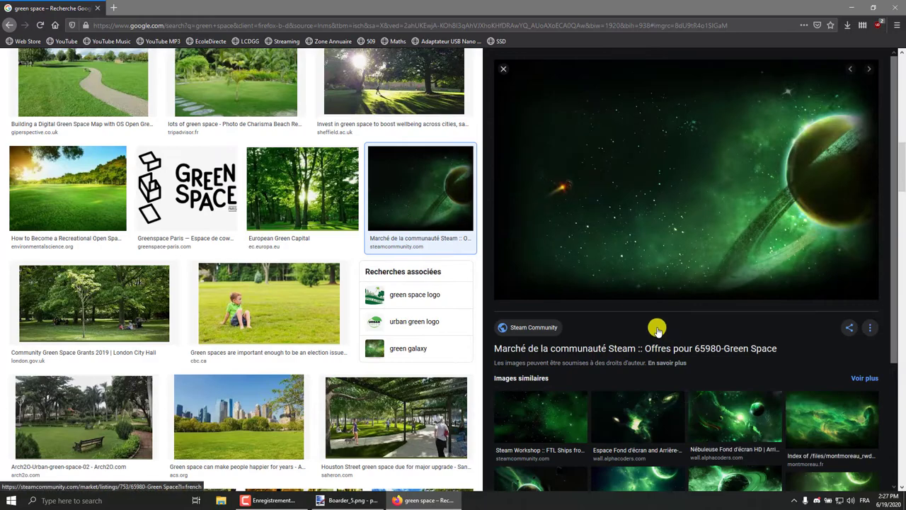
click(554, 361)
scroll(555, 361, up, 1)
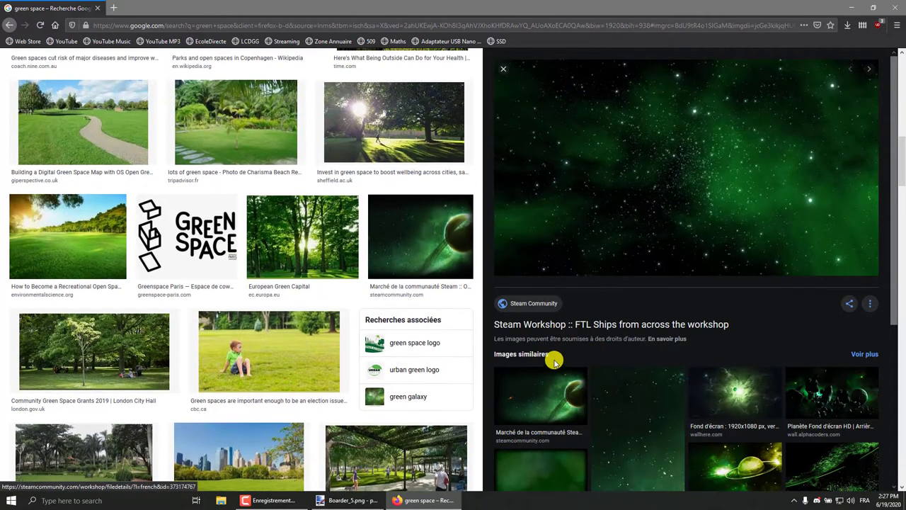
right_click(634, 217)
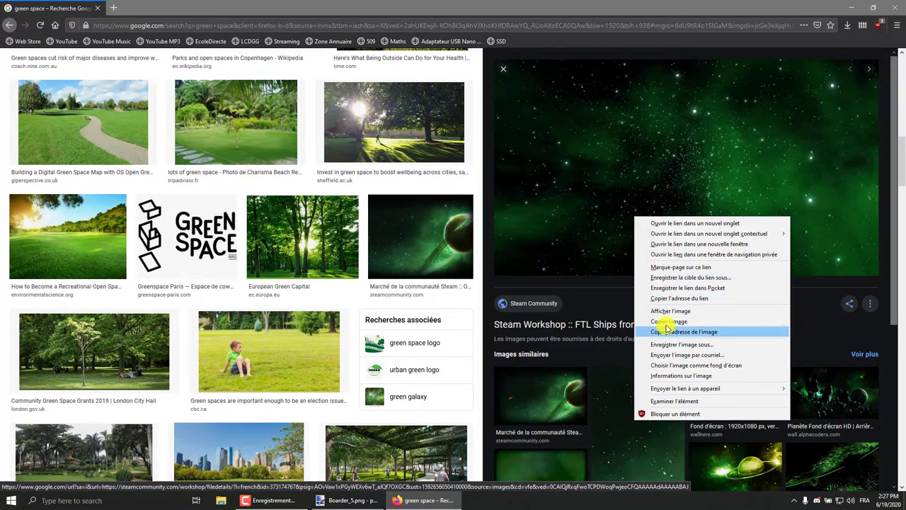
click(661, 273)
click(368, 493)
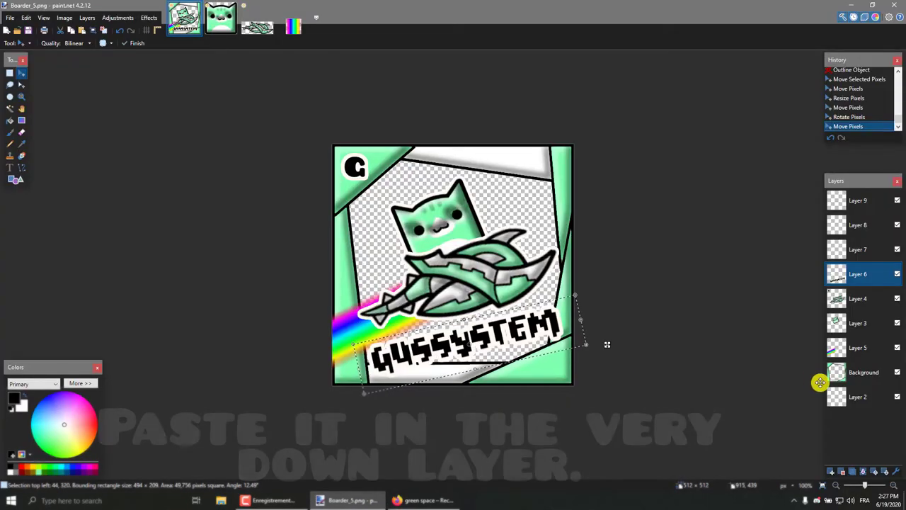
Step: Paste the space image onto Layer 2 at the current canvas size and start shrinking it
click(838, 397)
key(ctrl+v)
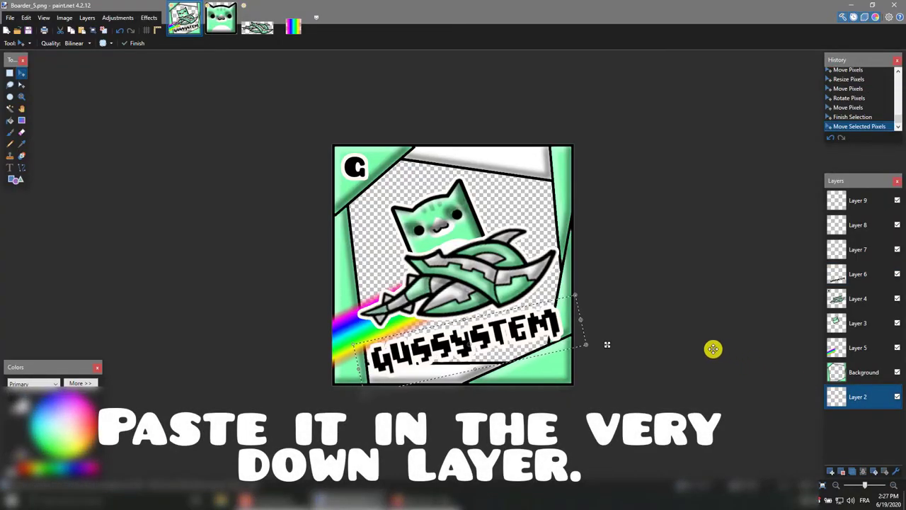
click(420, 310)
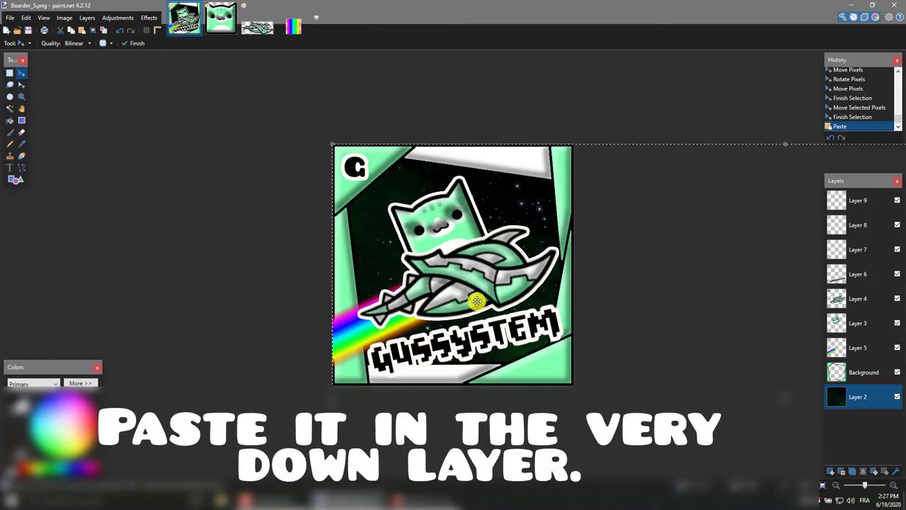
drag(665, 298, 620, 287)
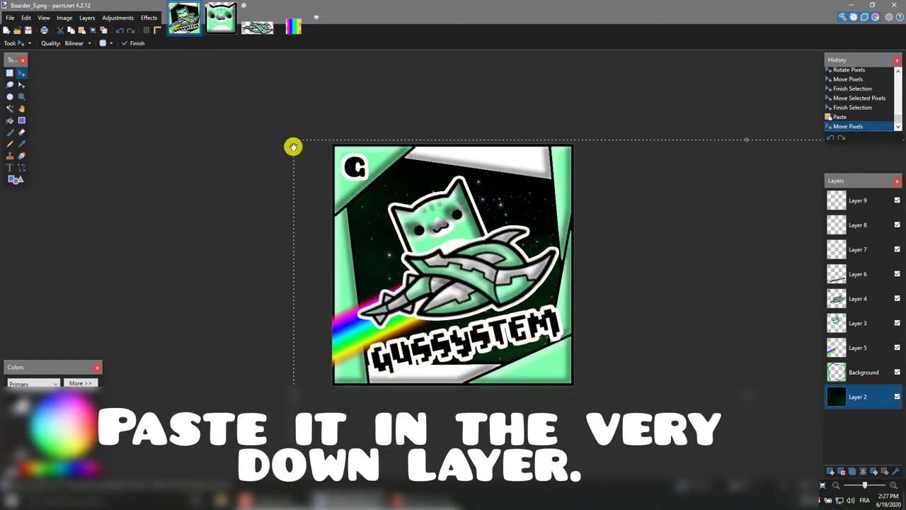
drag(296, 138, 402, 214)
Step: Shrink the space image further, then stretch it taller and shift it over the background
scroll(674, 334, down, 3)
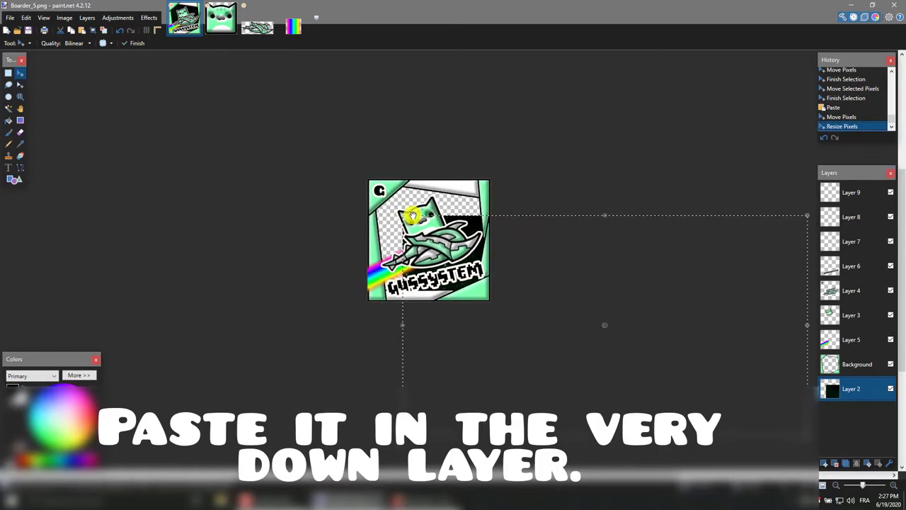
drag(807, 436, 551, 306)
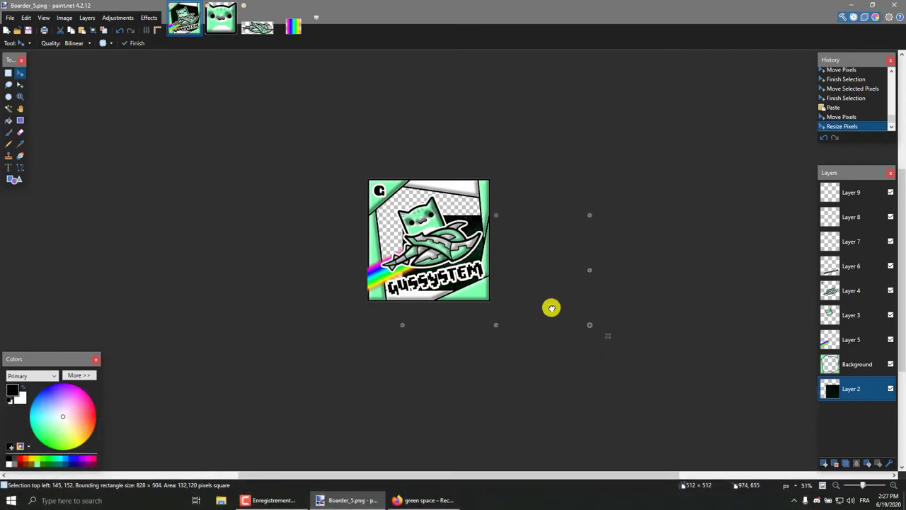
drag(509, 269, 455, 229)
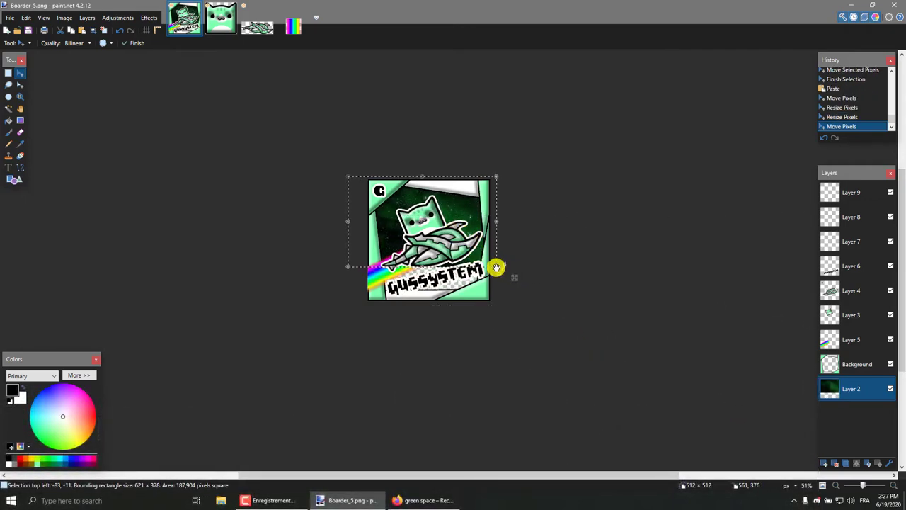
drag(497, 284, 501, 312)
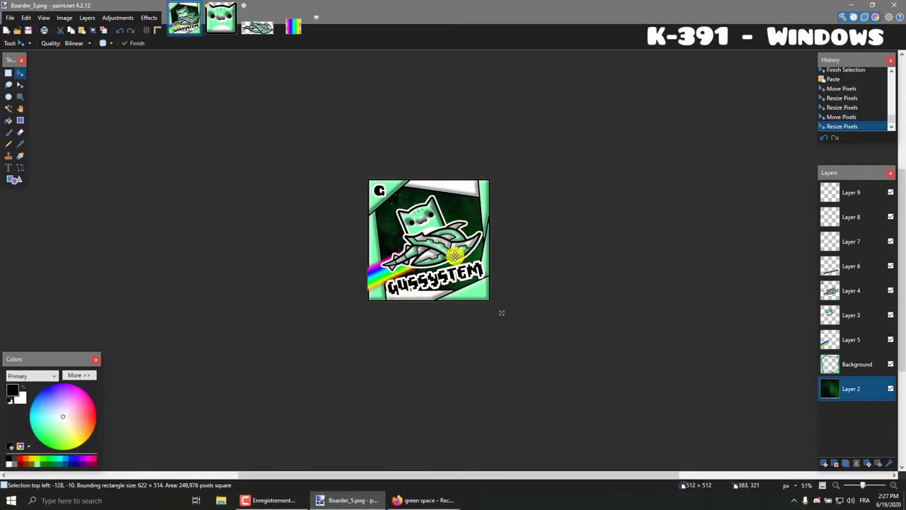
drag(458, 255, 468, 255)
scroll(605, 271, up, 3)
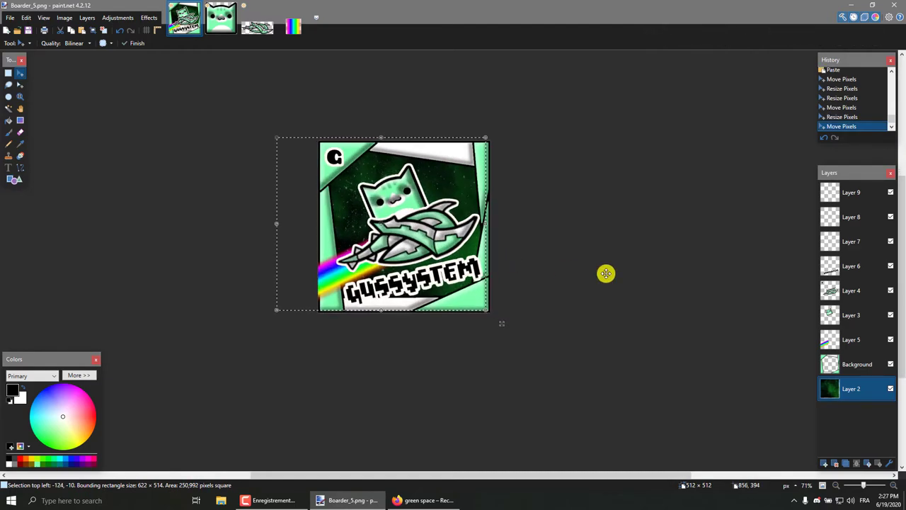
drag(570, 472, 532, 472)
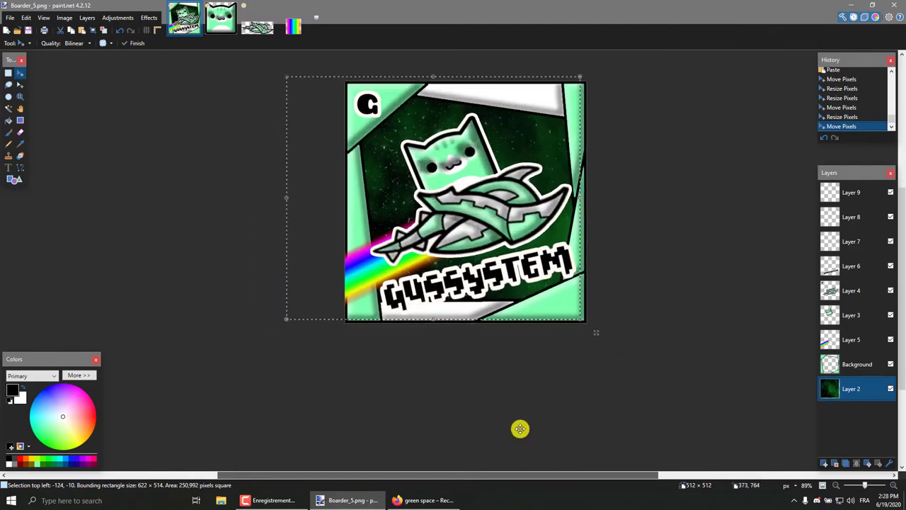
Step: Enlarge the space image from its top-left corner and position it to cover the whole canvas
scroll(519, 427, up, 2)
scroll(520, 427, up, 3)
scroll(637, 381, down, 2)
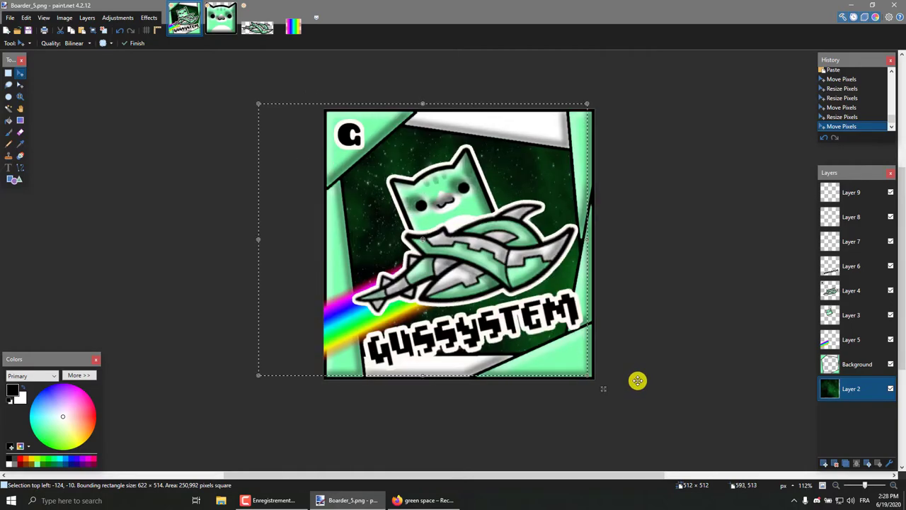
scroll(638, 381, up, 2)
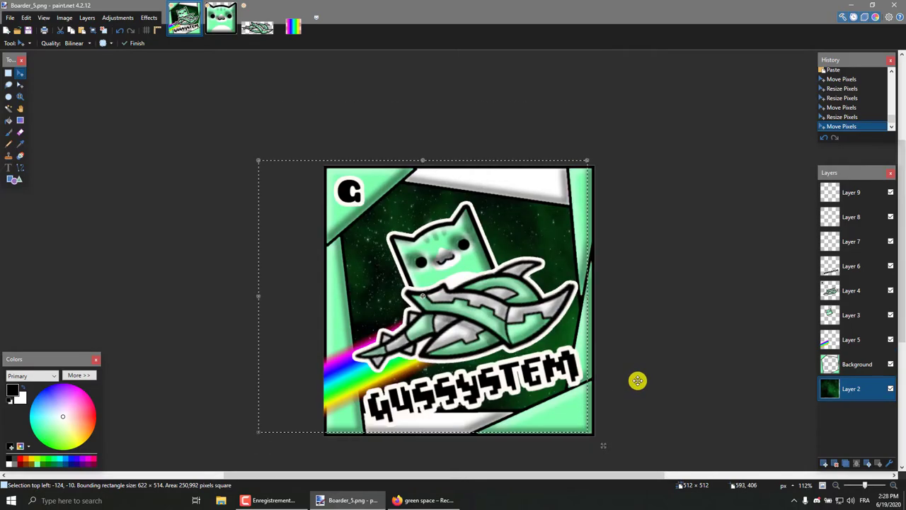
scroll(637, 380, down, 2)
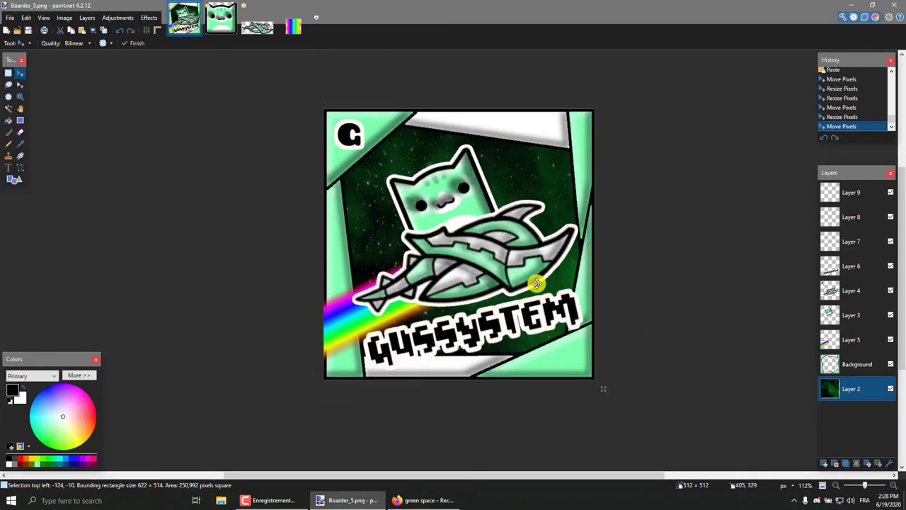
drag(537, 283, 530, 282)
drag(254, 105, 136, 66)
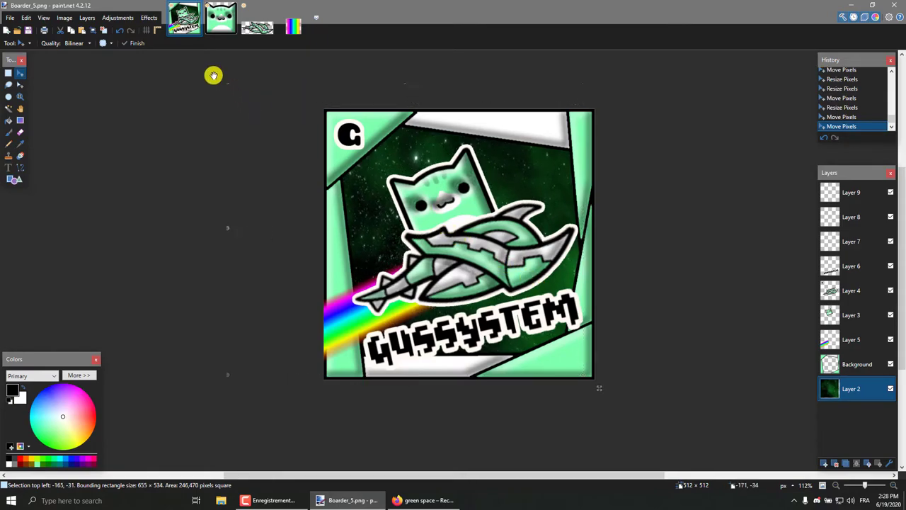
drag(465, 204, 435, 194)
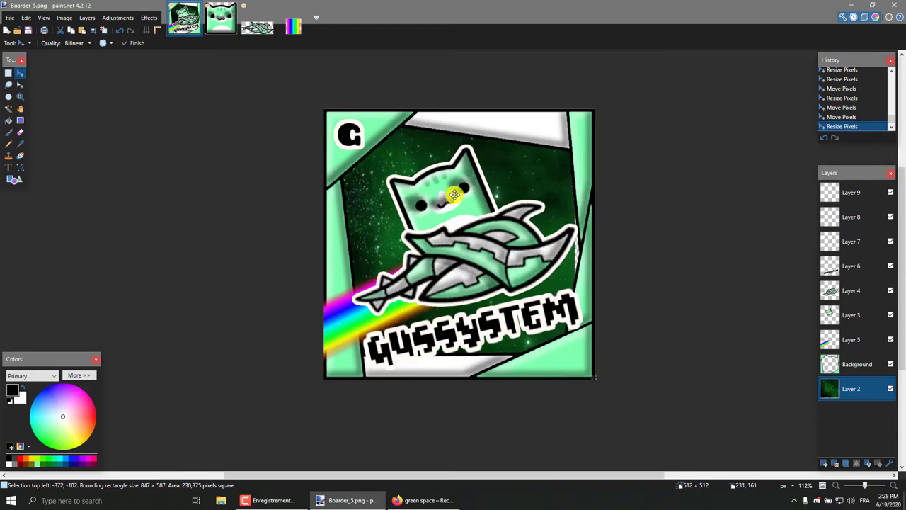
drag(435, 194, 465, 192)
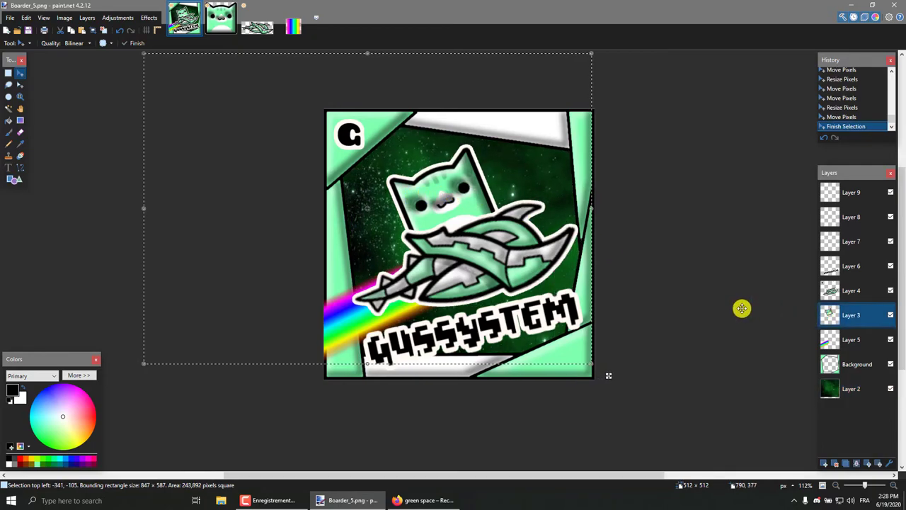
click(845, 243)
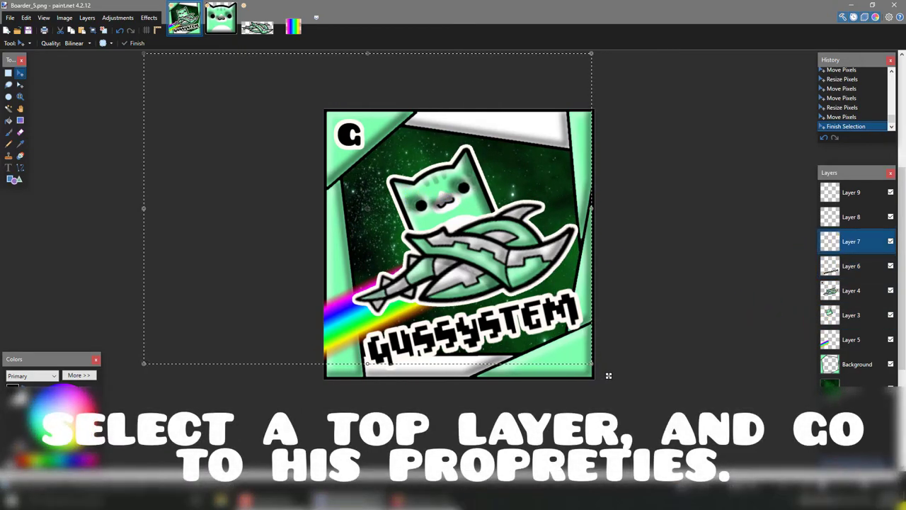
Step: Set Layer 7's blend mode to Additive
double_click(846, 242)
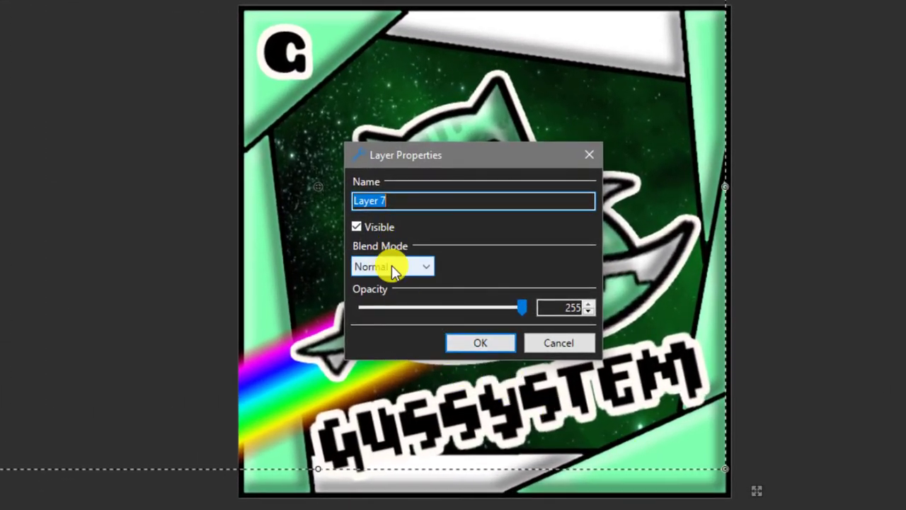
click(392, 265)
click(407, 315)
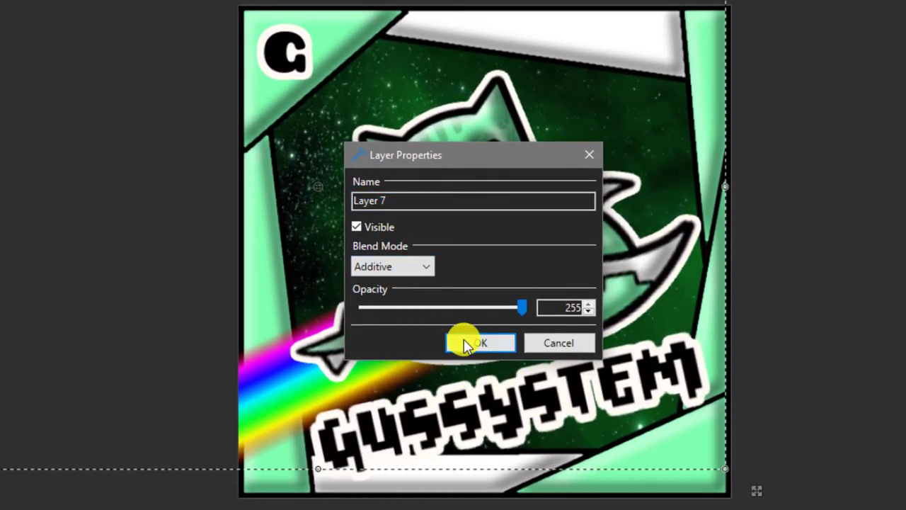
click(467, 343)
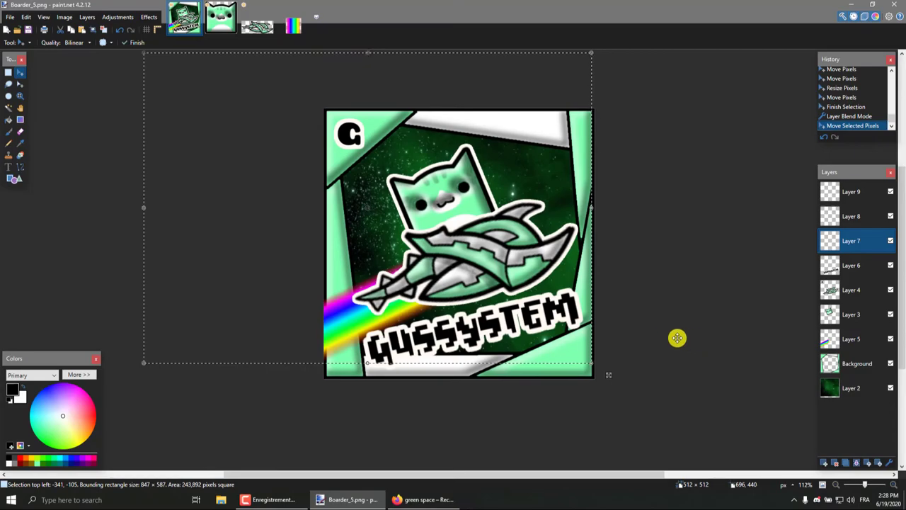
Step: Paste two copies of the space image onto Layer 7, keeping canvas size, and spread them across the canvas
key(ctrl+v)
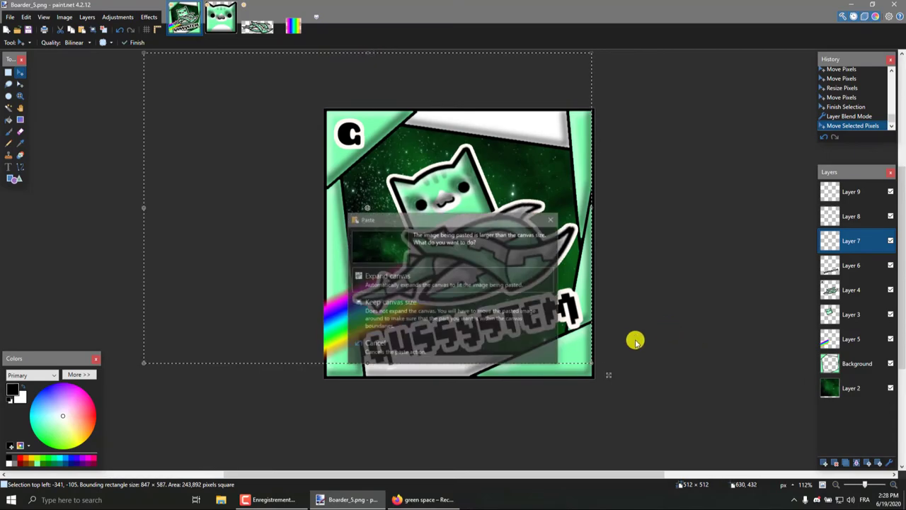
click(444, 296)
mouse_move(456, 298)
mouse_down()
mouse_move(382, 228)
mouse_move(318, 206)
mouse_up()
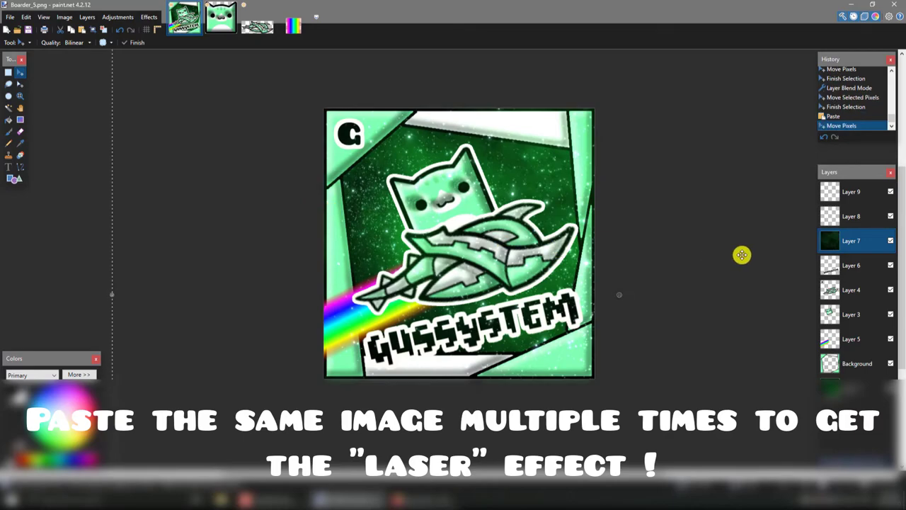
key(ctrl+v)
click(444, 298)
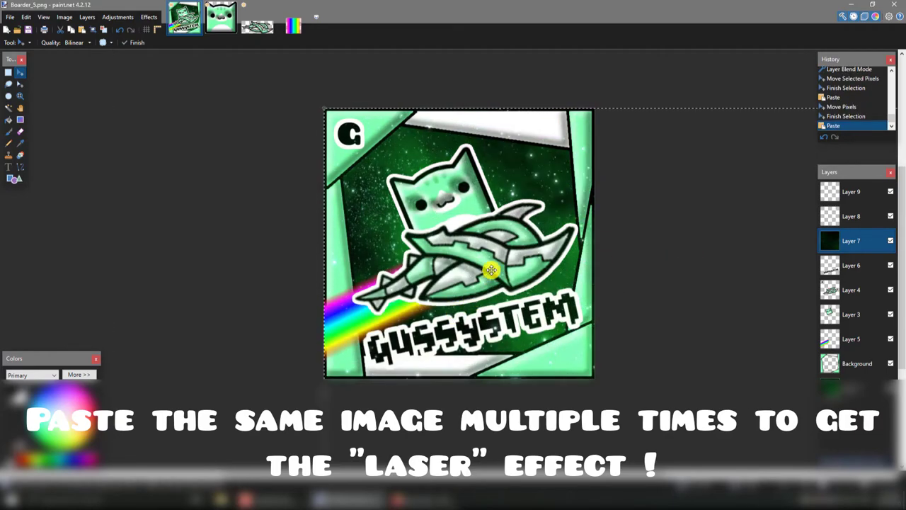
drag(327, 107, 345, 136)
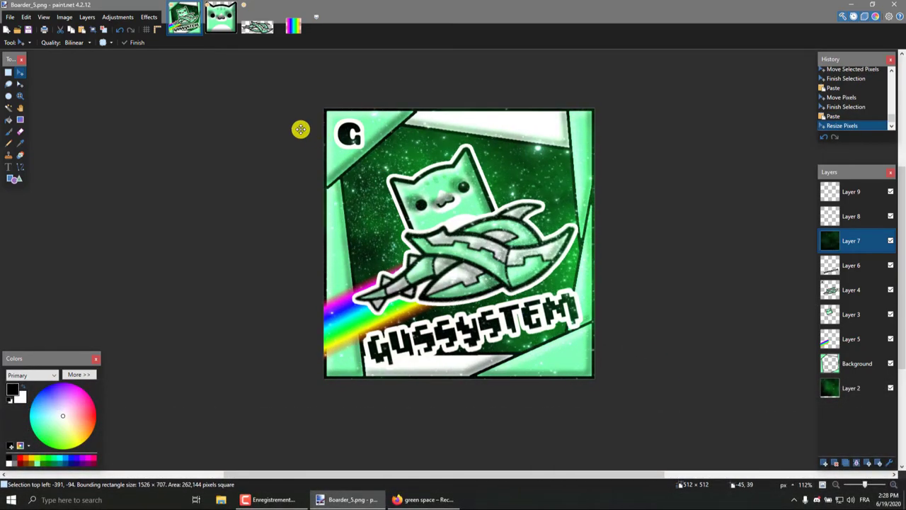
drag(301, 129, 715, 245)
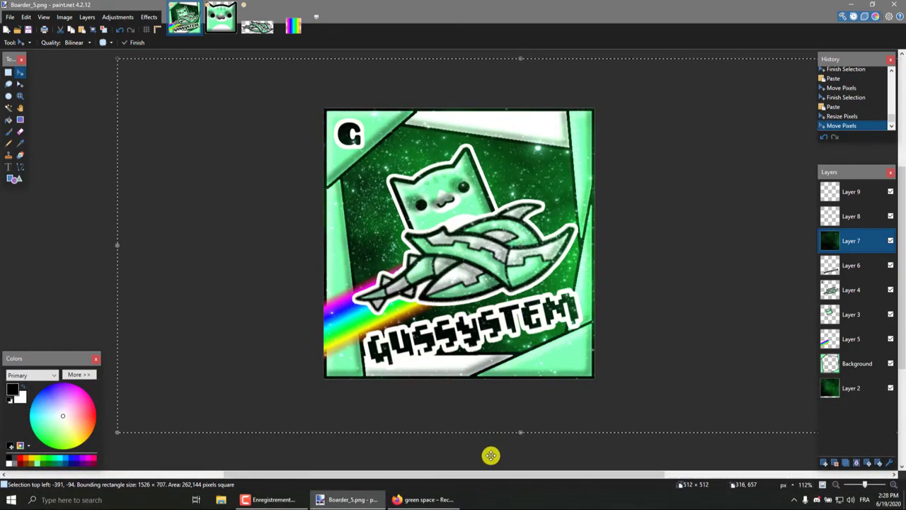
Step: Paste a third space image copy onto Layer 7 and shift it up and left
key(ctrl+v)
click(455, 313)
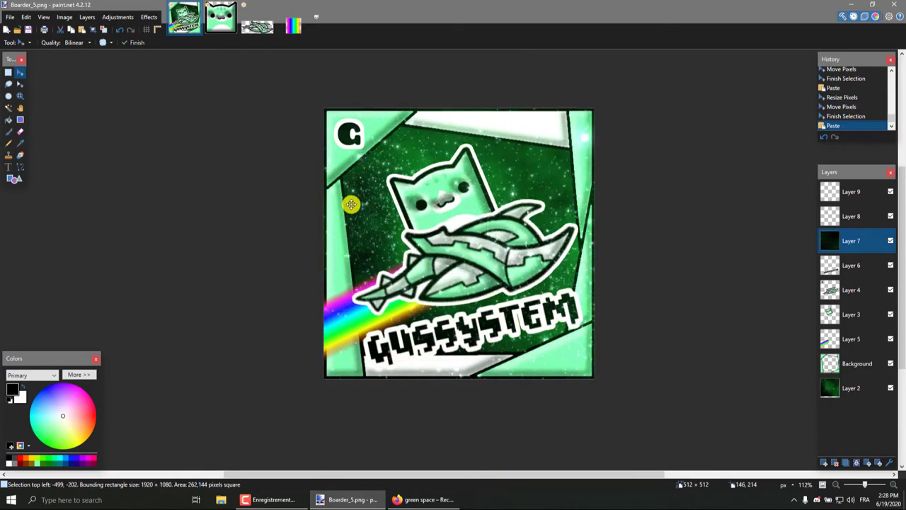
mouse_move(351, 205)
mouse_down()
mouse_move(299, 175)
mouse_move(450, 213)
mouse_up()
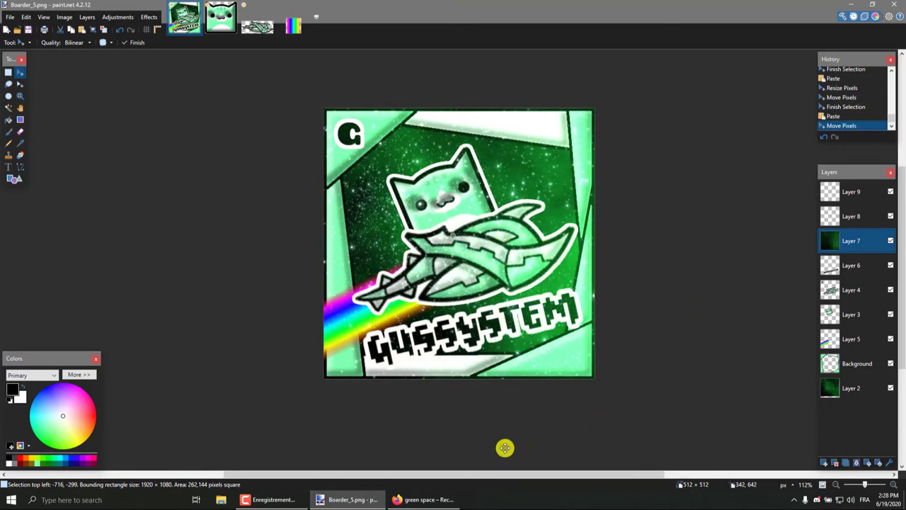
drag(582, 337, 468, 320)
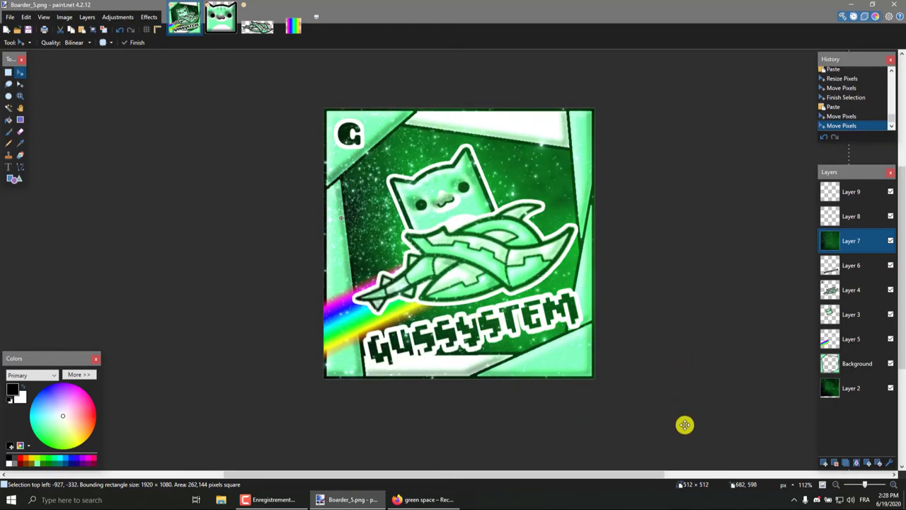
click(843, 391)
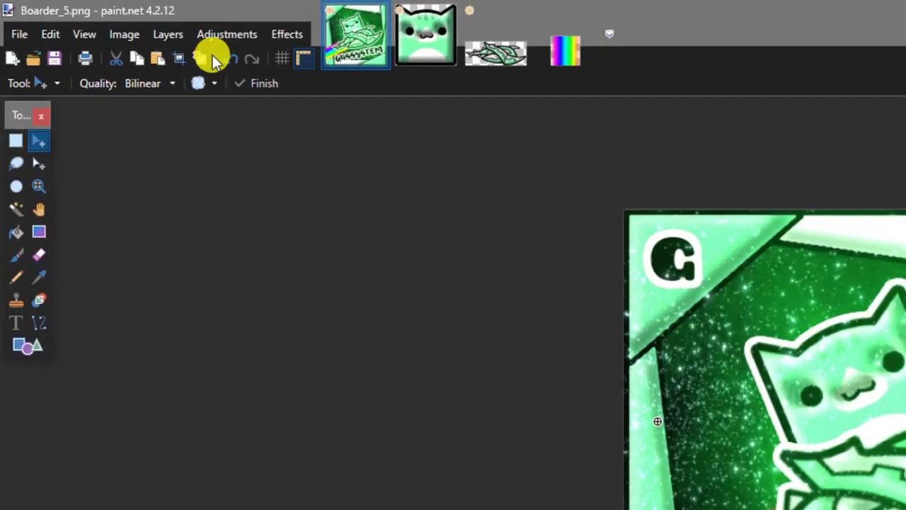
click(68, 18)
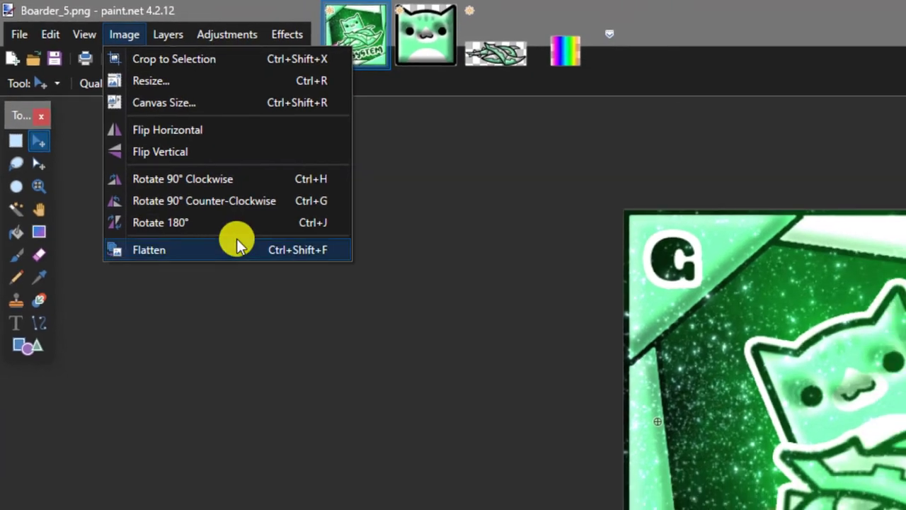
Step: Flatten the image into a single Background layer, then exit paint.net choosing Don't Save
click(237, 240)
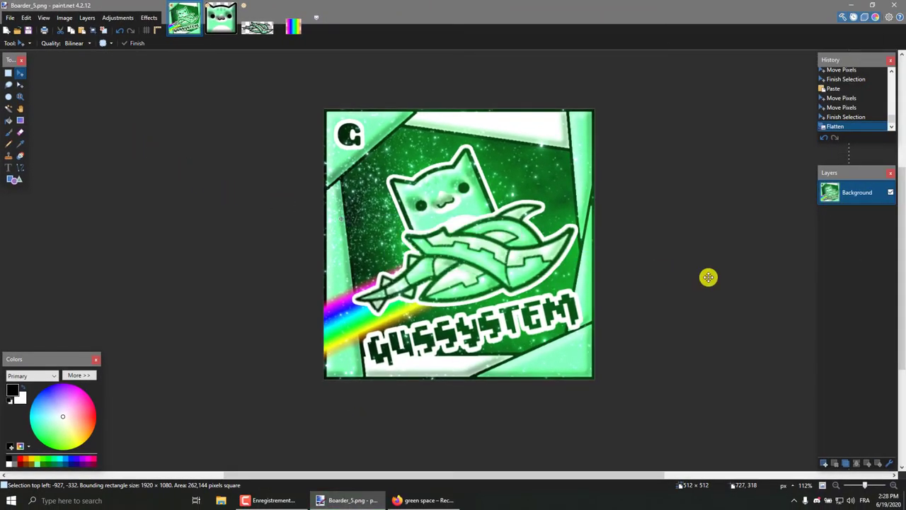
click(895, 4)
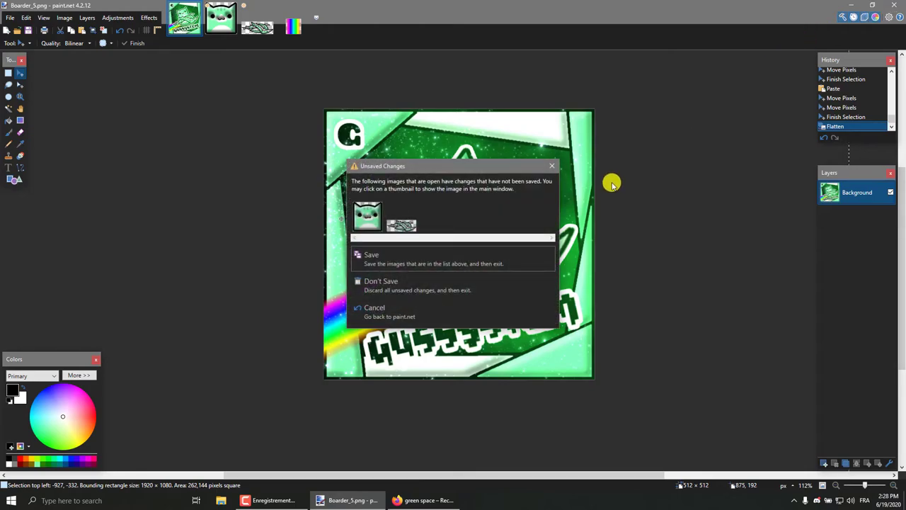
click(493, 281)
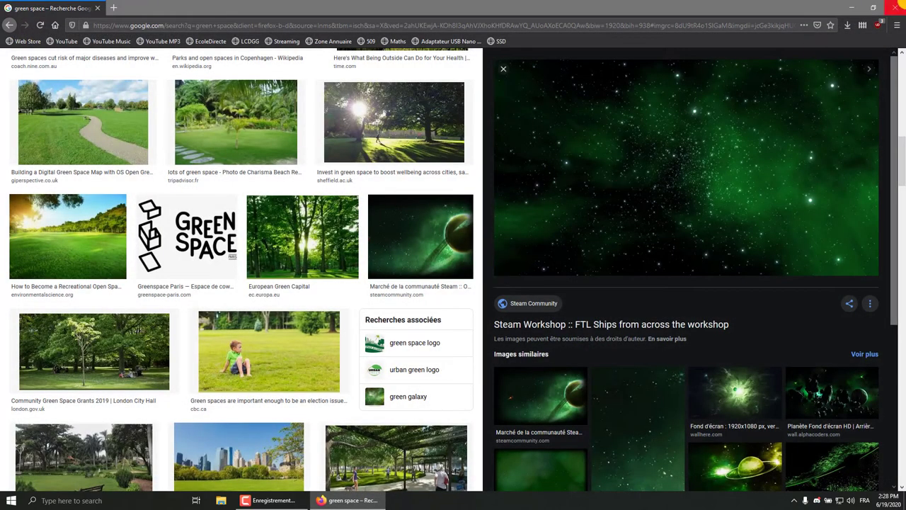
Step: Close Firefox, then view Boarder_5.png in Windows Photo Viewer and close it
click(895, 5)
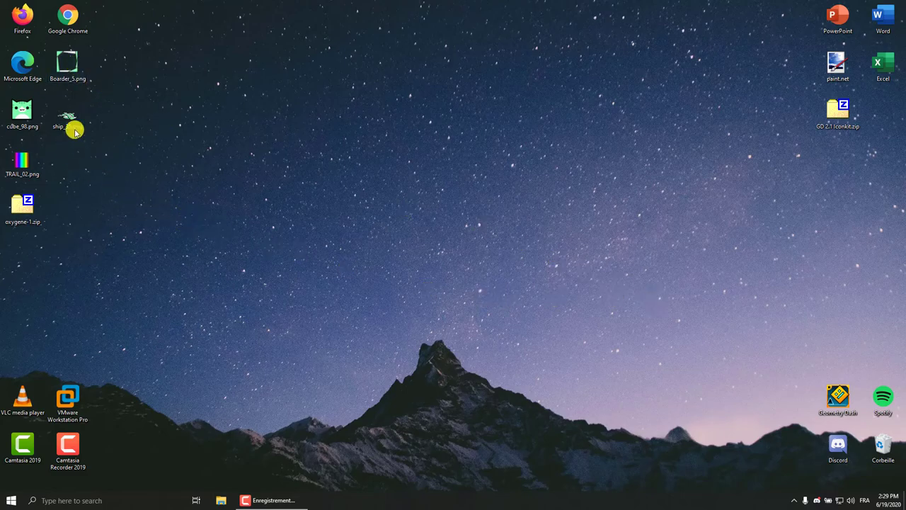
double_click(68, 65)
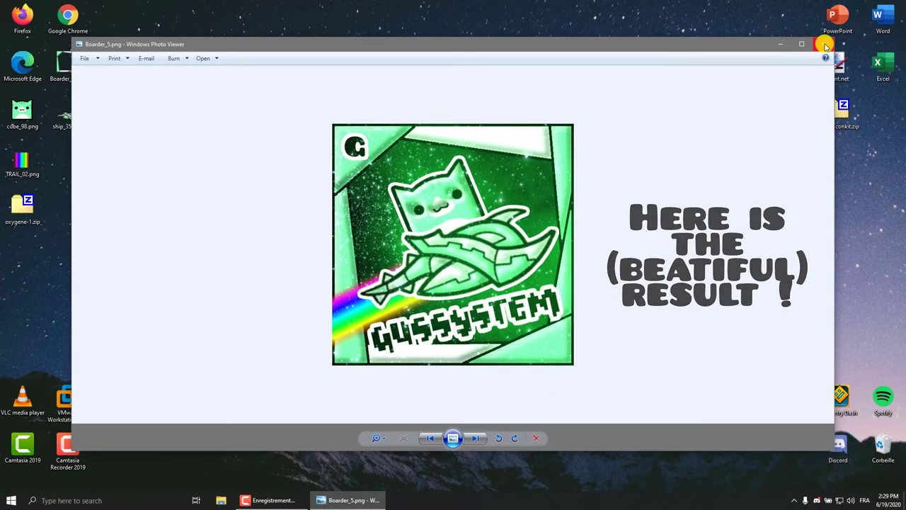
click(823, 45)
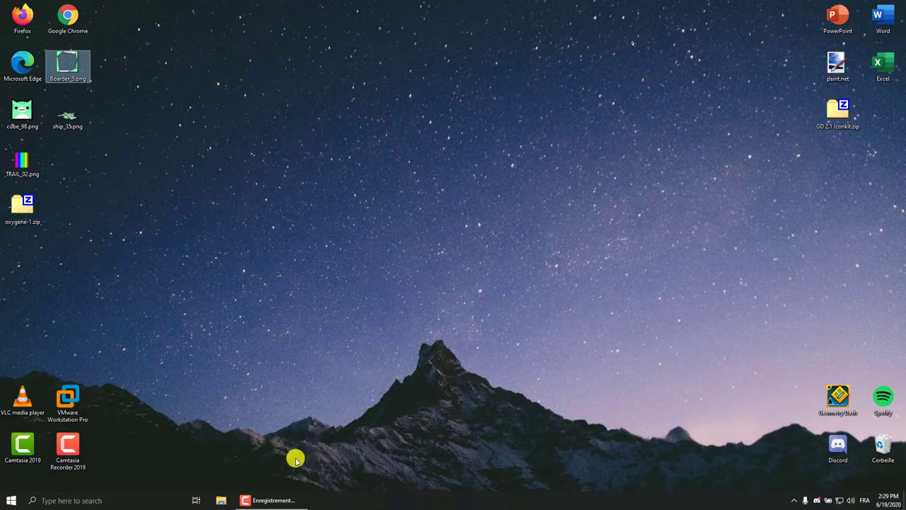
click(292, 501)
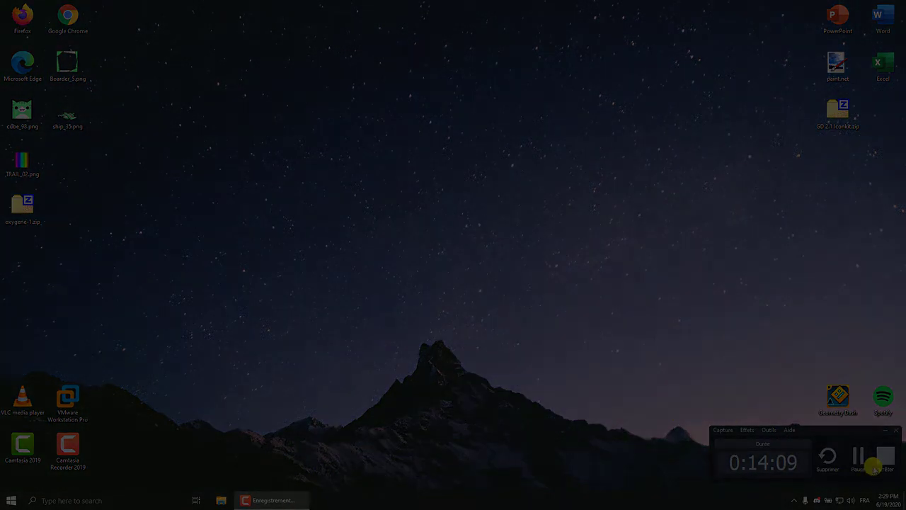